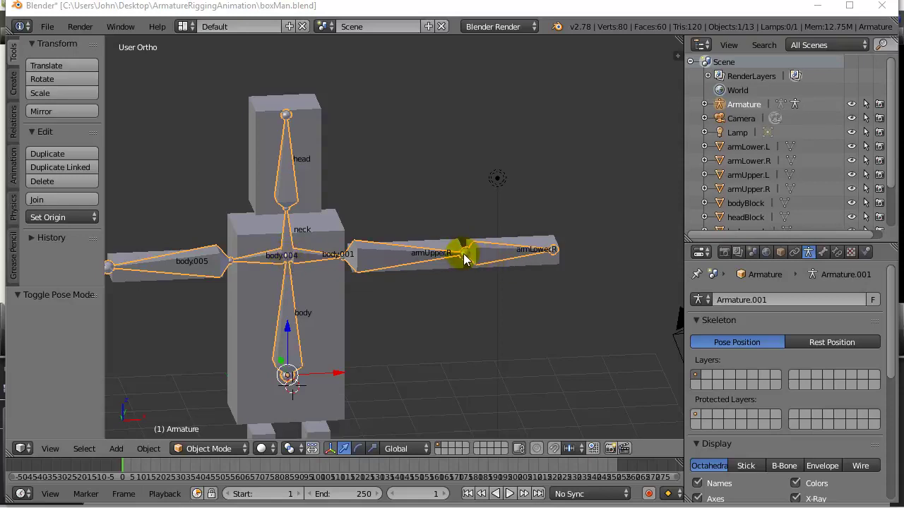
# - Select the boxMan armature instead of the body block and switch it through Edit Mode into Pose Mode
pyautogui.rightClick(333, 326)
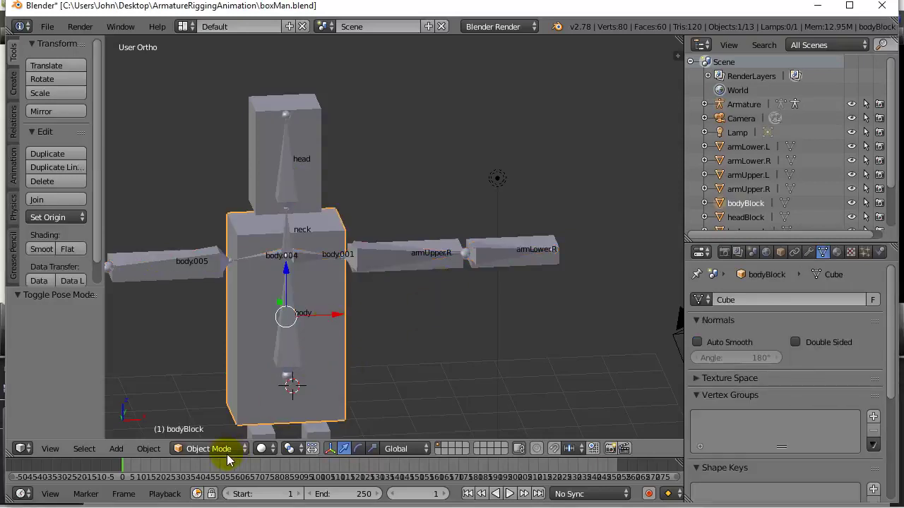
pyautogui.rightClick(286, 346)
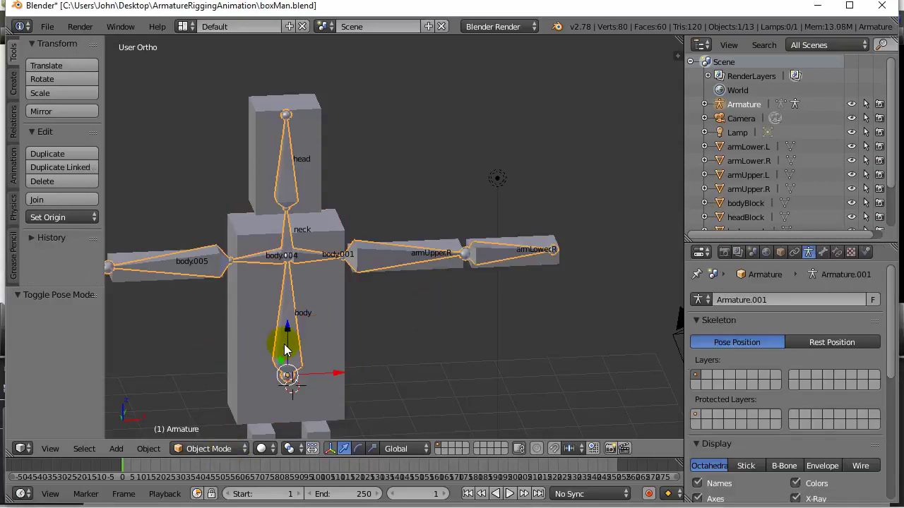
pyautogui.click(220, 452)
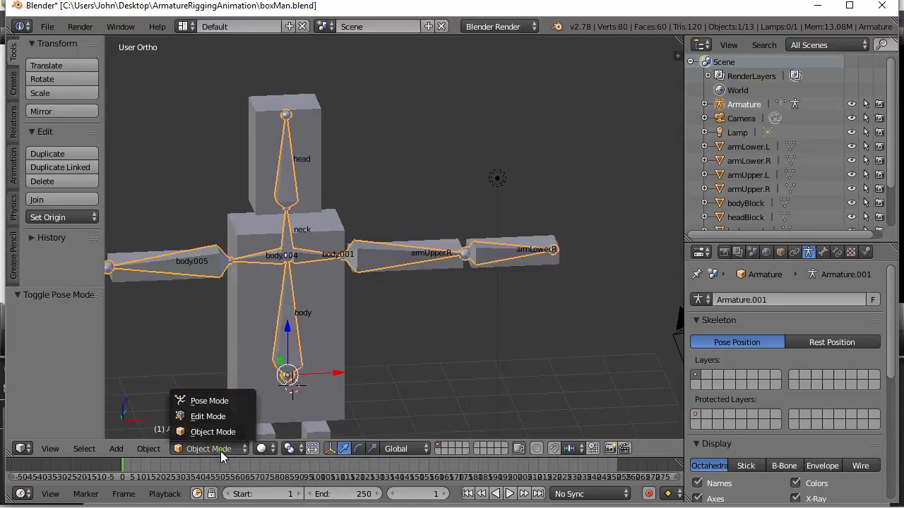
pyautogui.click(215, 417)
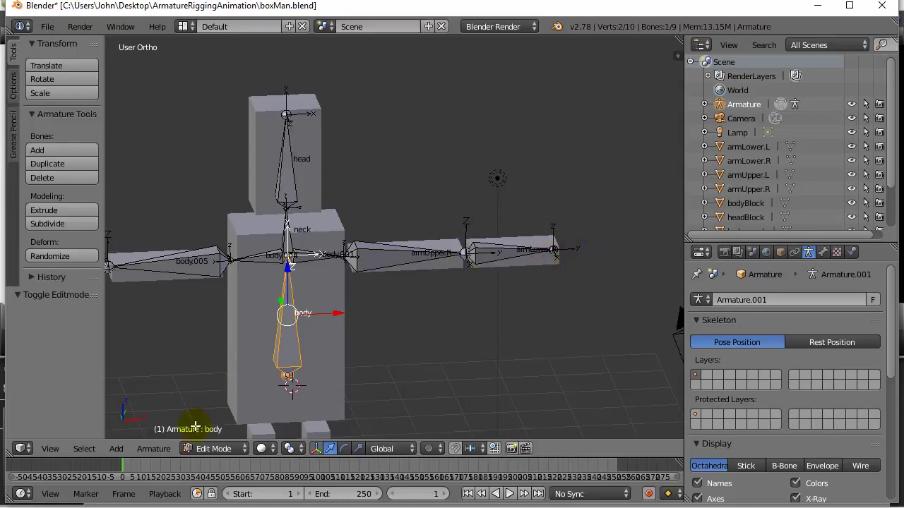
pyautogui.click(225, 451)
pyautogui.click(217, 400)
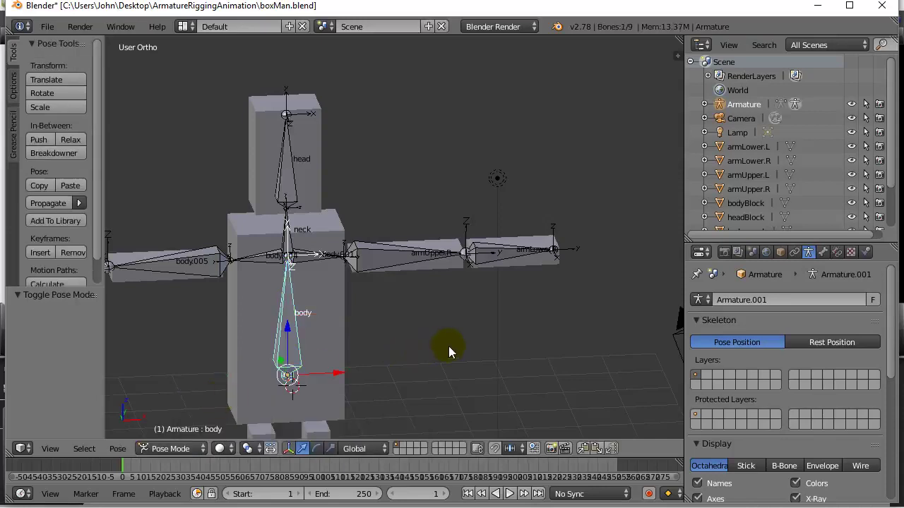
# - In front view, rotate the armLower.R bone downward about 31°
pyautogui.press('KP_1')
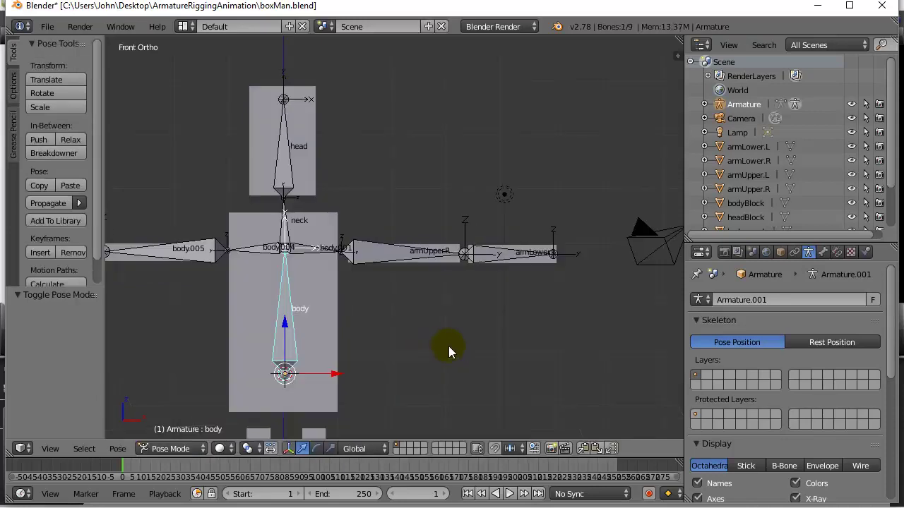
pyautogui.rightClick(488, 257)
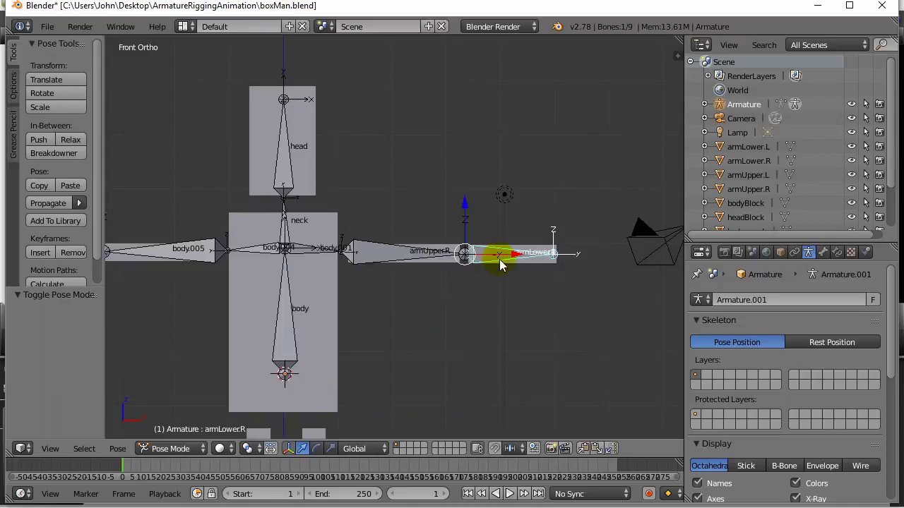
pyautogui.scroll(1, 482, 287)
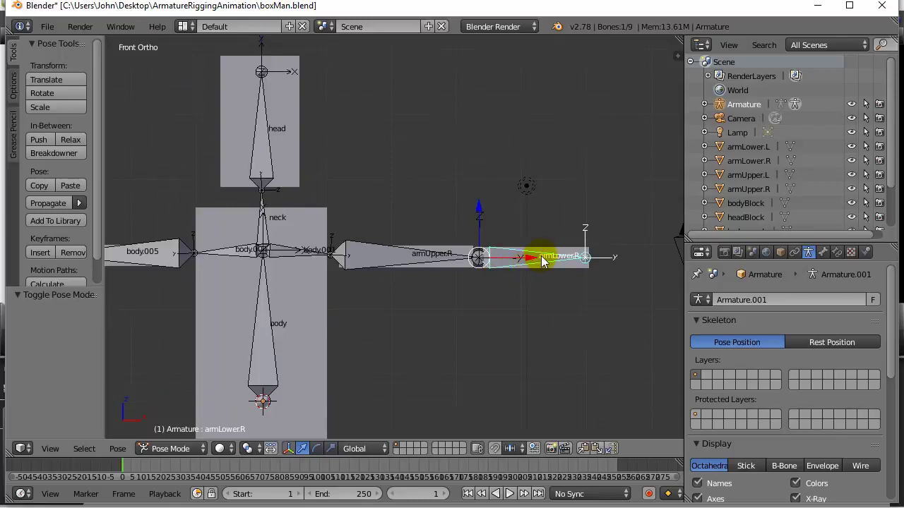
pyautogui.press('r')
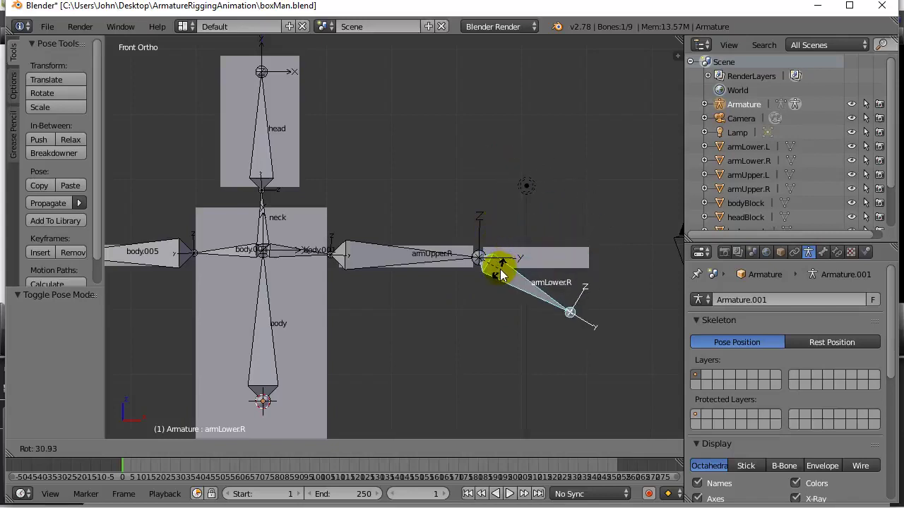
pyautogui.click(500, 275)
# - Rotate the armUpper.R bone downward about 14°
pyautogui.rightClick(368, 260)
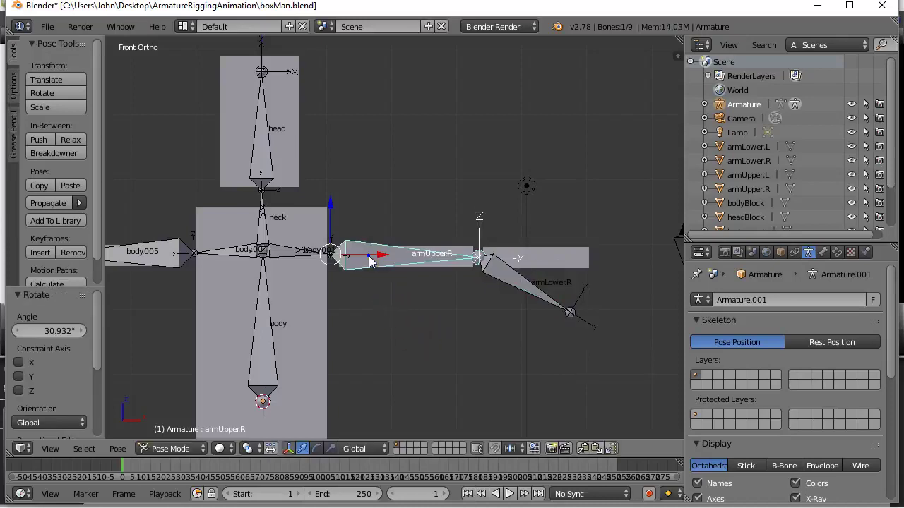
pyautogui.press('r')
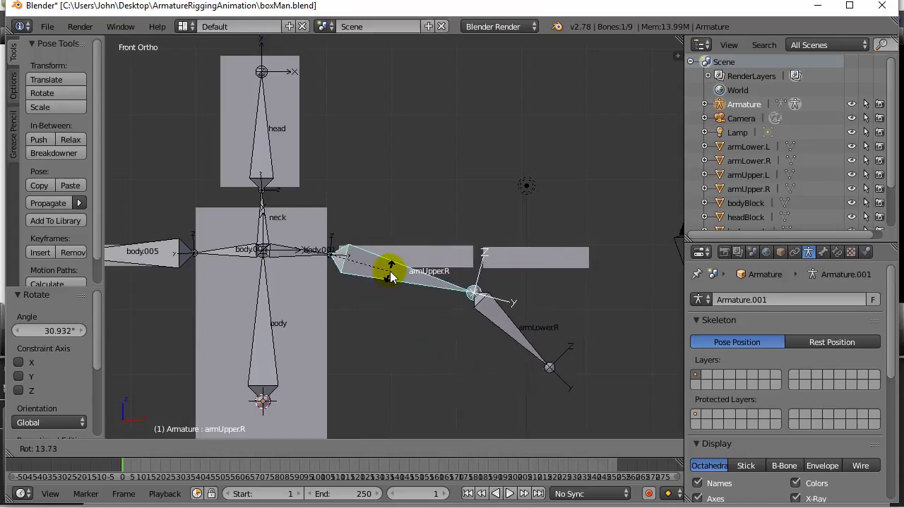
pyautogui.click(390, 270)
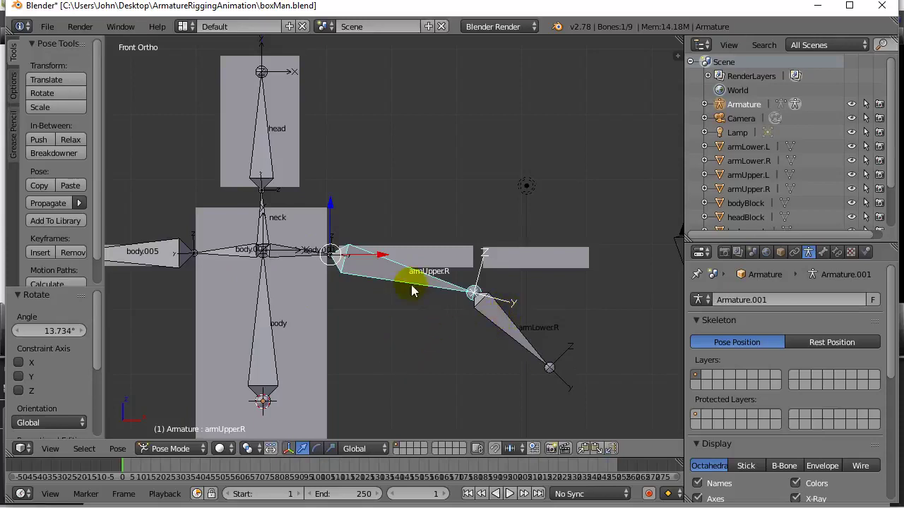
# - Select all bones, clear all pose transforms back to rest, and orbit toward a top-down view
pyautogui.press('a')
pyautogui.press('a')
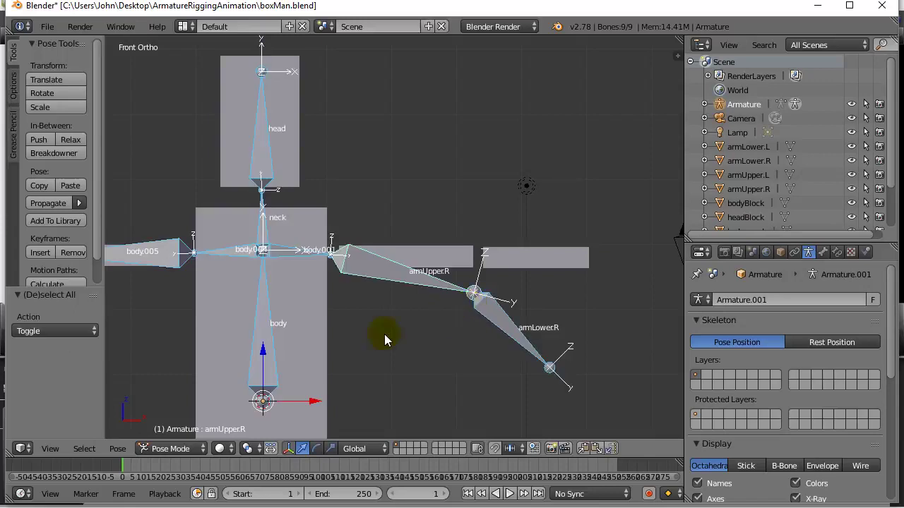
pyautogui.click(119, 449)
pyautogui.moveTo(145, 371)
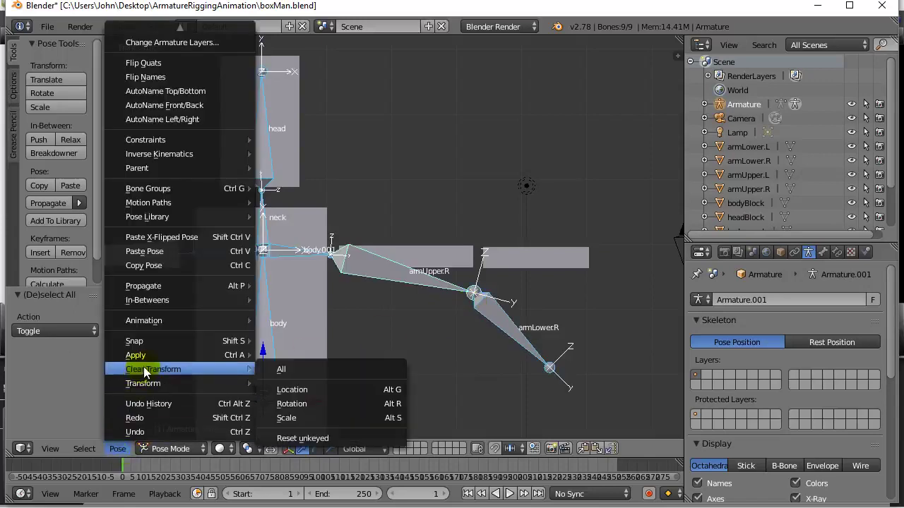
pyautogui.click(281, 370)
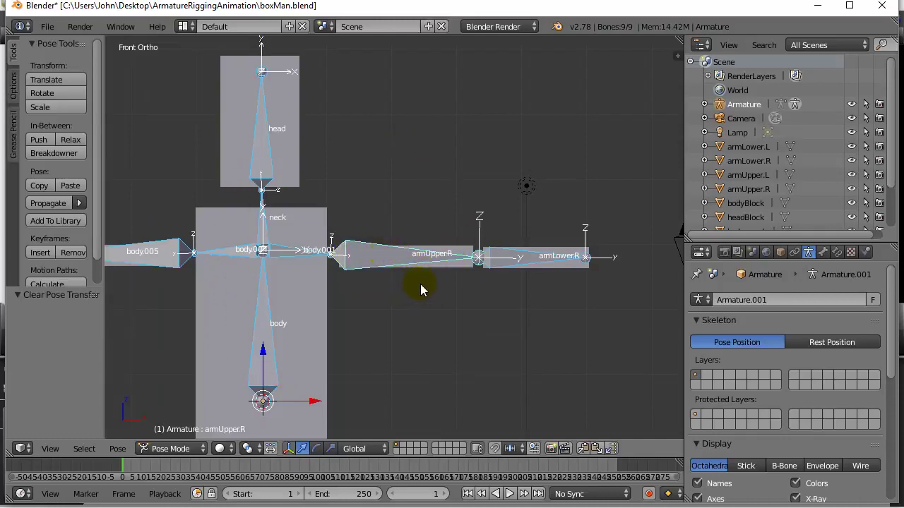
pyautogui.moveTo(407, 323); pyautogui.dragTo(403, 468, button='middle')
pyautogui.moveTo(426, 346); pyautogui.dragTo(433, 375, button='middle')
pyautogui.press('KP_7')
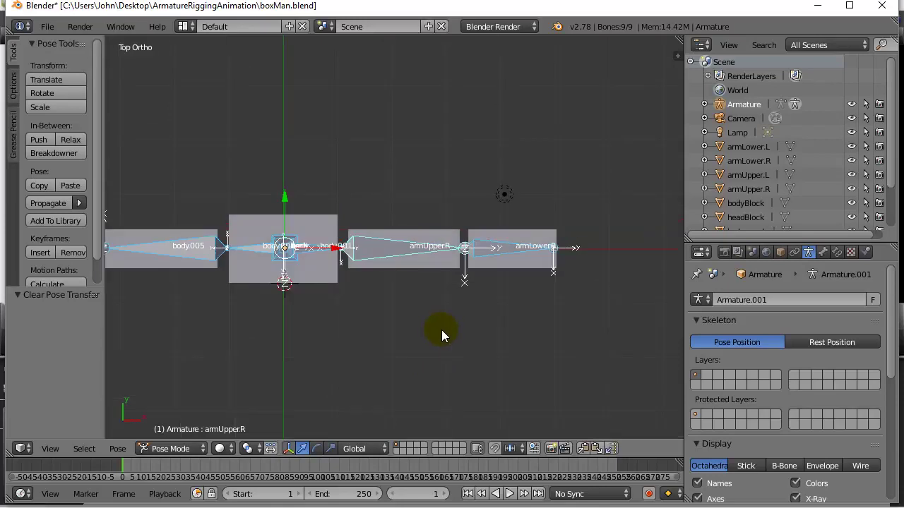
pyautogui.rightClick(493, 252)
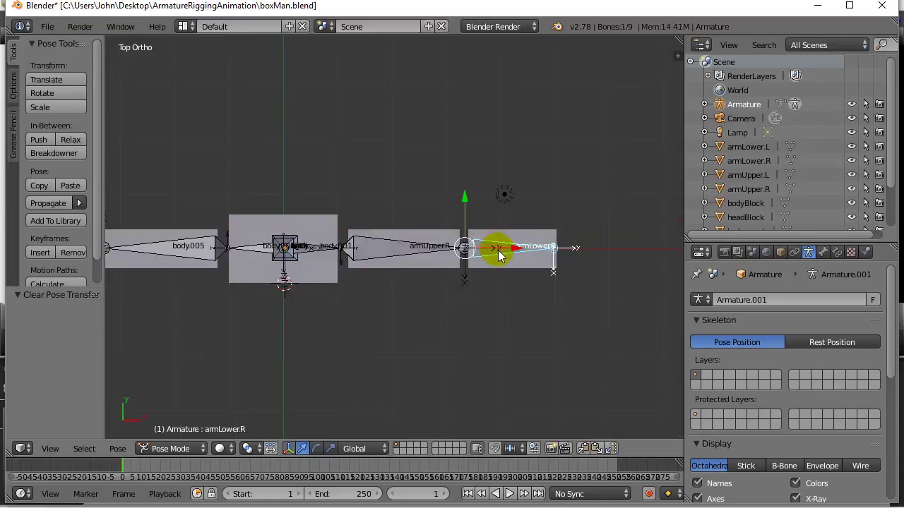
pyautogui.press('r')
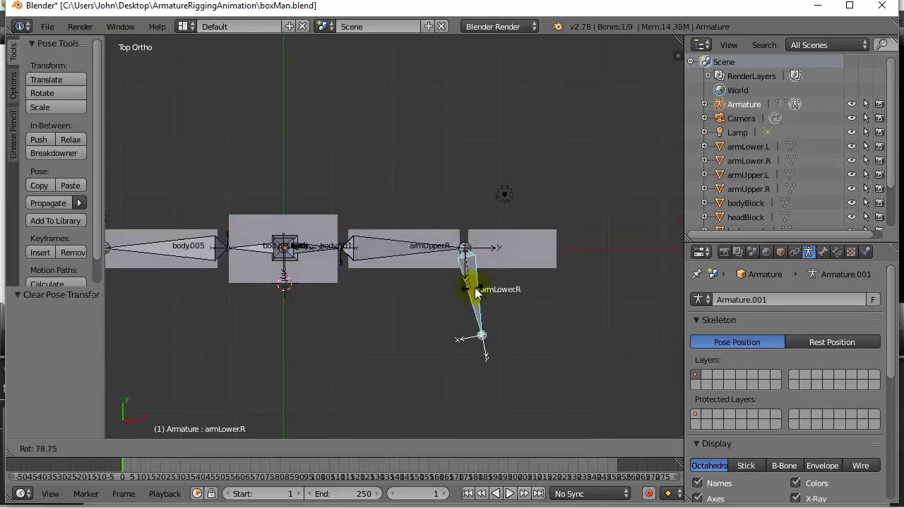
pyautogui.click(507, 259)
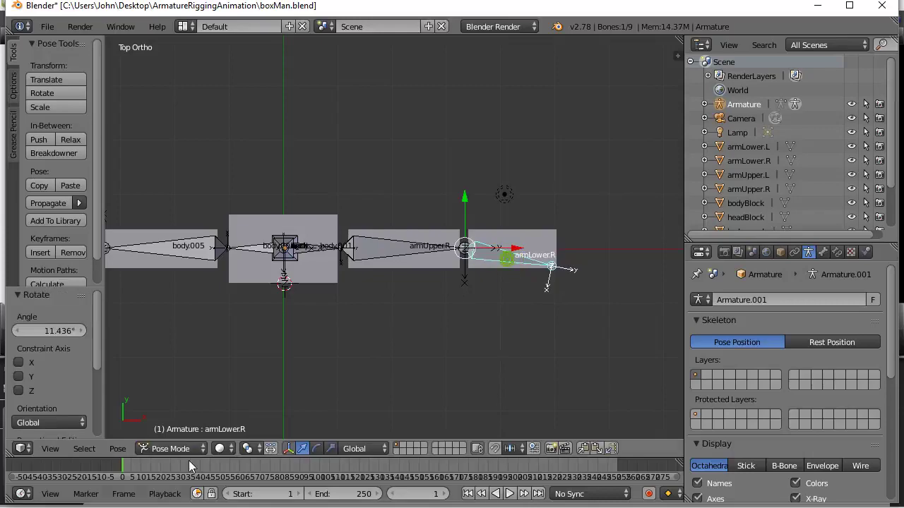
pyautogui.click(117, 448)
pyautogui.moveTo(160, 369)
pyautogui.click(286, 367)
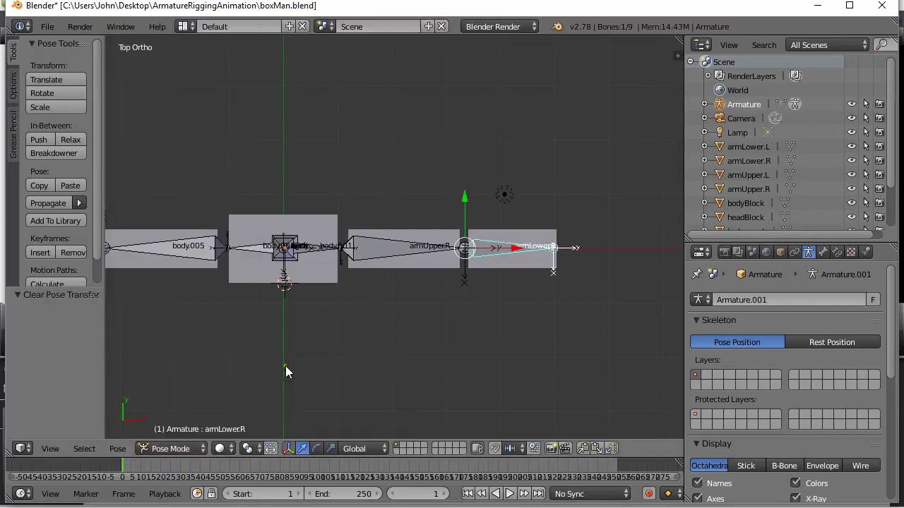
pyautogui.moveTo(456, 343); pyautogui.dragTo(474, 262, button='middle')
# - Centre the view on the right elbow joint and leave the bone axes display turned on
pyautogui.scroll(5, 468, 267)
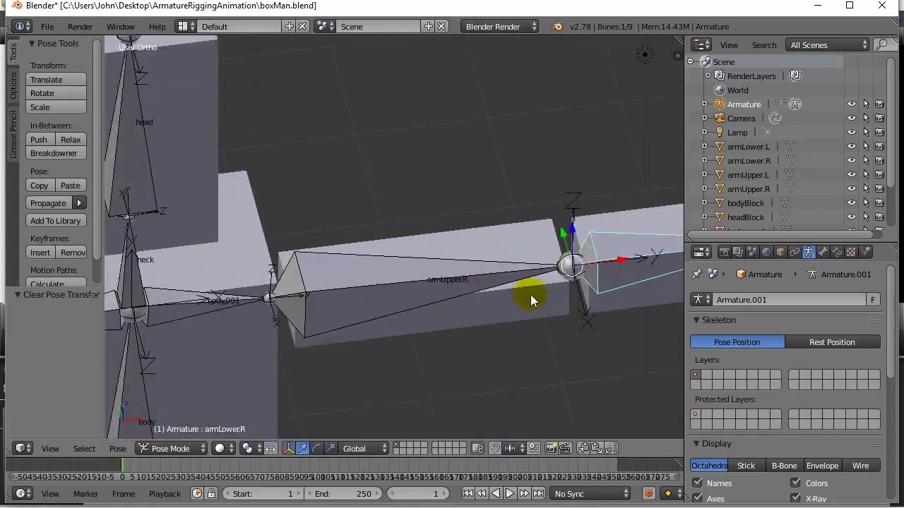
pyautogui.keyDown('shift'); pyautogui.moveTo(555, 303); pyautogui.dragTo(344, 288, button='middle'); pyautogui.keyUp('shift')
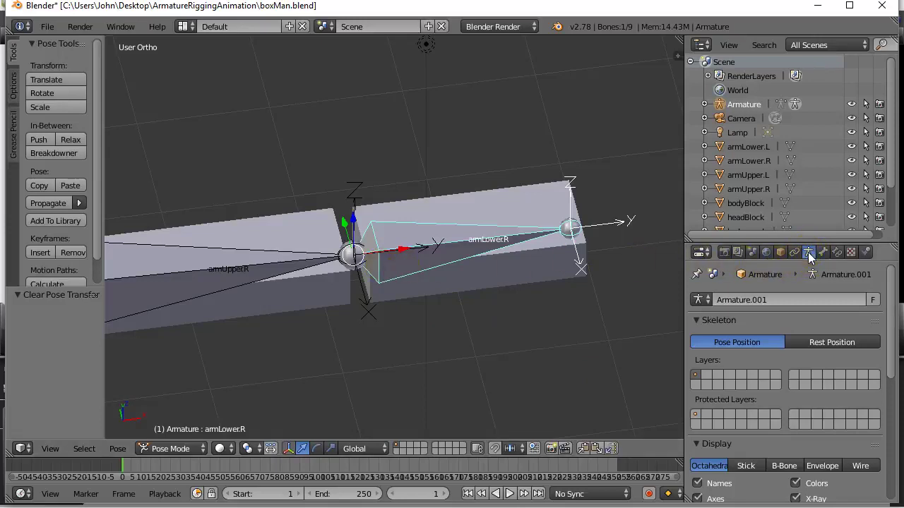
pyautogui.scroll(-3, 720, 365)
pyautogui.scroll(-1, 720, 365)
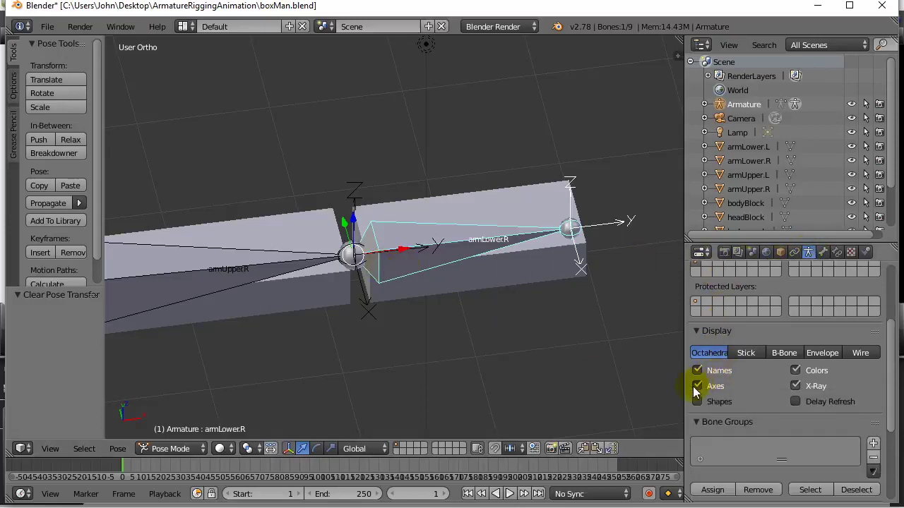
pyautogui.doubleClick(696, 386)
pyautogui.click(696, 385)
pyautogui.click(697, 385)
pyautogui.click(697, 384)
pyautogui.click(697, 385)
pyautogui.click(697, 385)
pyautogui.click(698, 385)
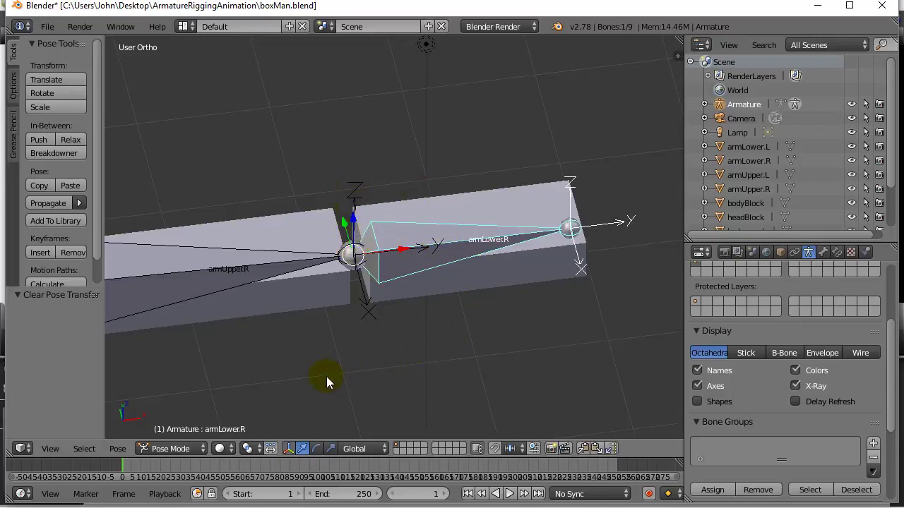
# - Orbit to a more side-on angle looking down on the right arm
pyautogui.moveTo(438, 308); pyautogui.dragTo(464, 258, button='middle')
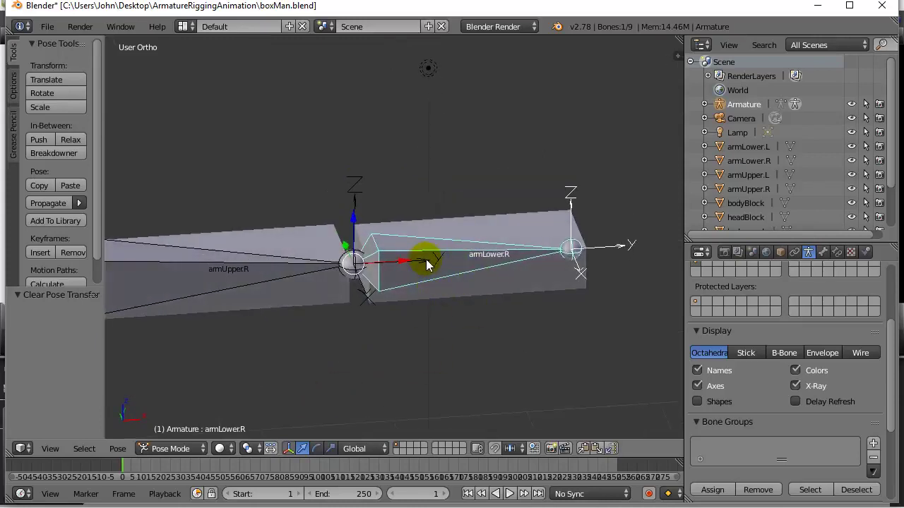
pyautogui.moveTo(430, 311); pyautogui.dragTo(433, 331, button='middle')
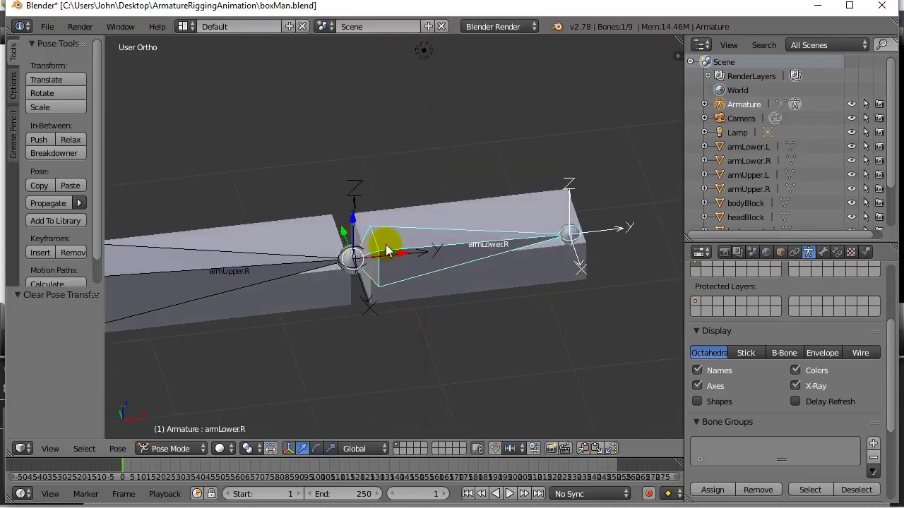
pyautogui.moveTo(383, 243); pyautogui.dragTo(413, 243)
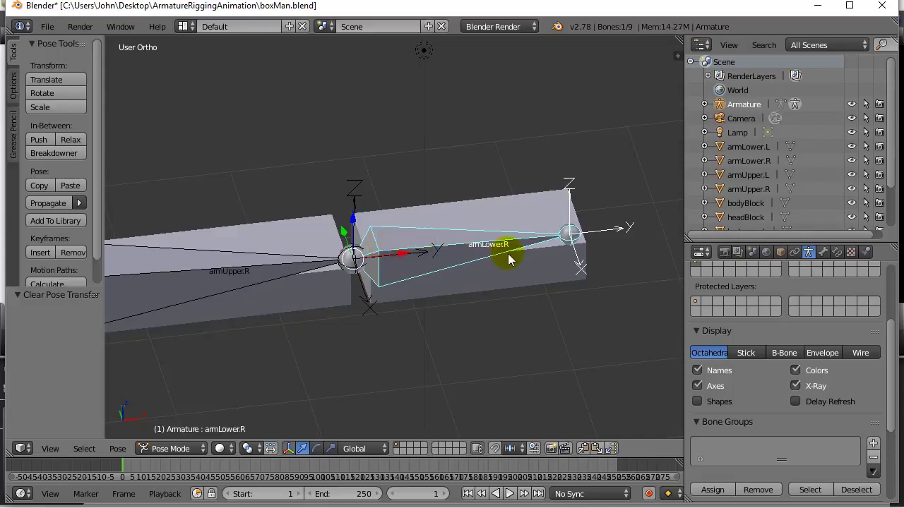
# - Add a Limit Rotation bone constraint to armLower.R with Limit X and Limit Y enabled
pyautogui.click(838, 253)
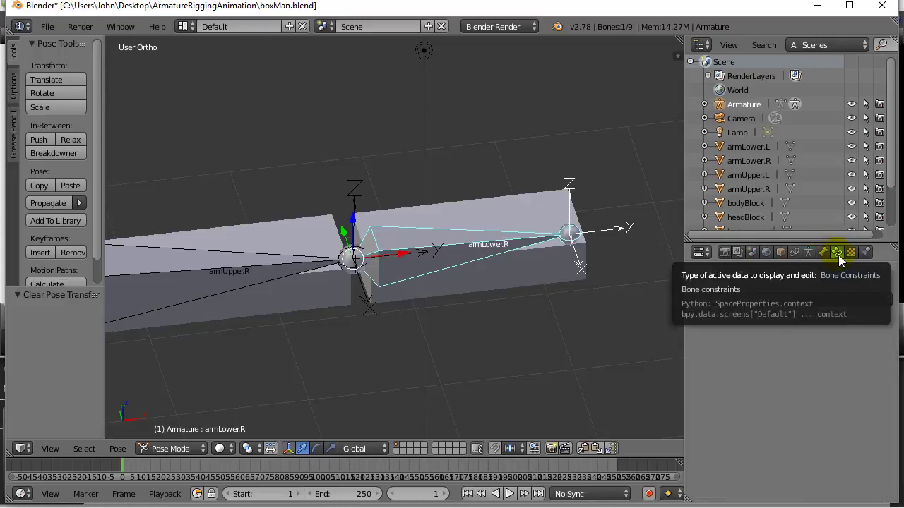
pyautogui.click(742, 302)
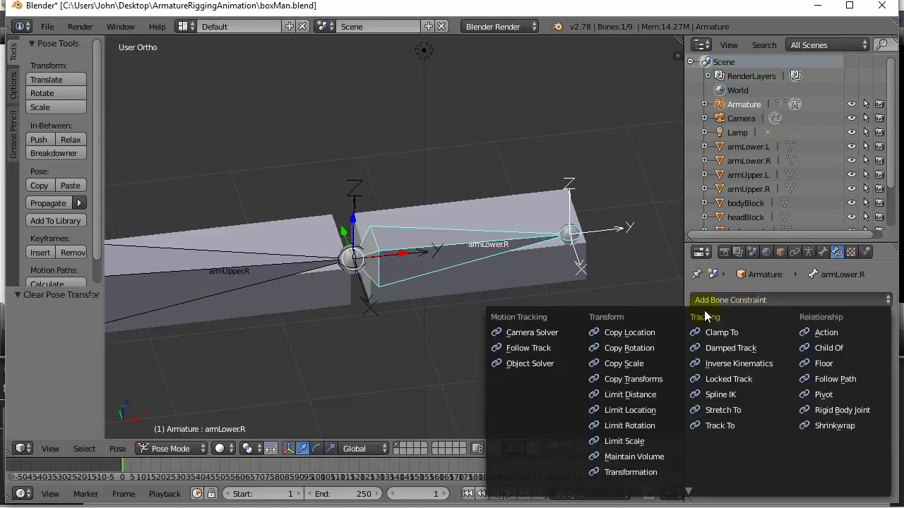
pyautogui.click(632, 425)
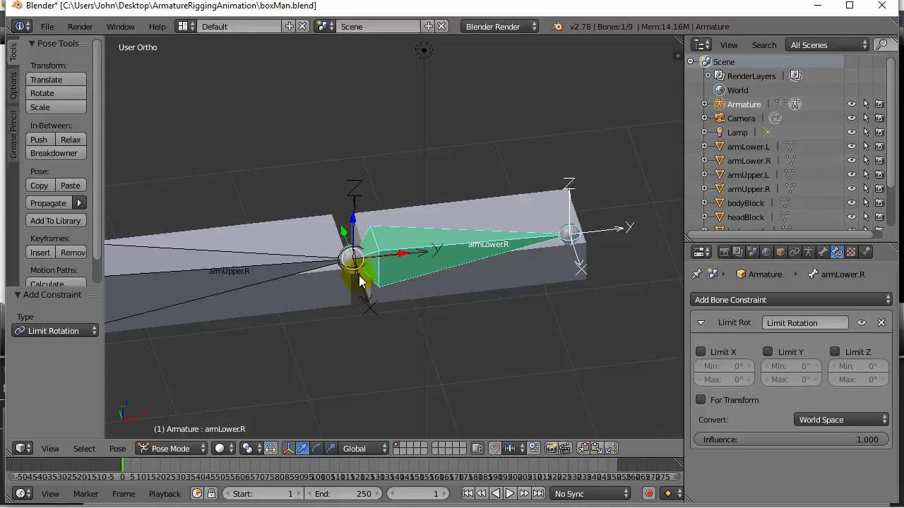
pyautogui.click(700, 351)
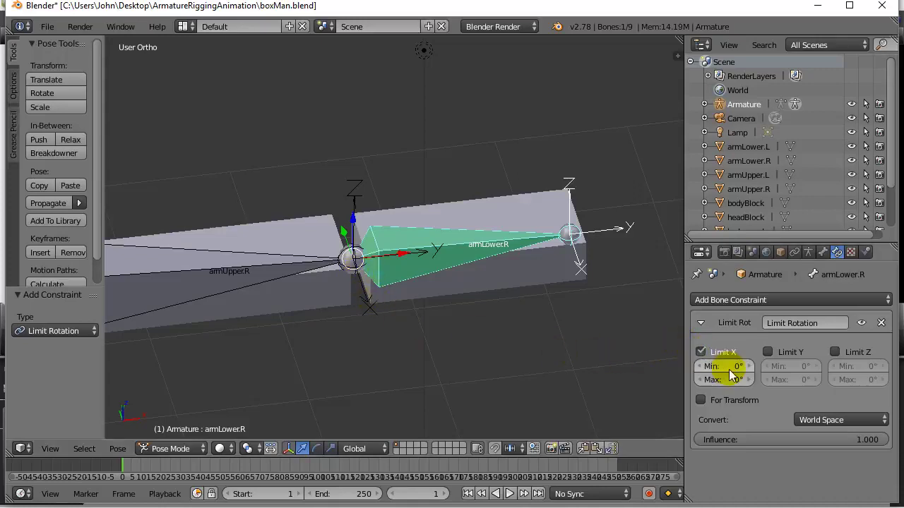
pyautogui.click(432, 268)
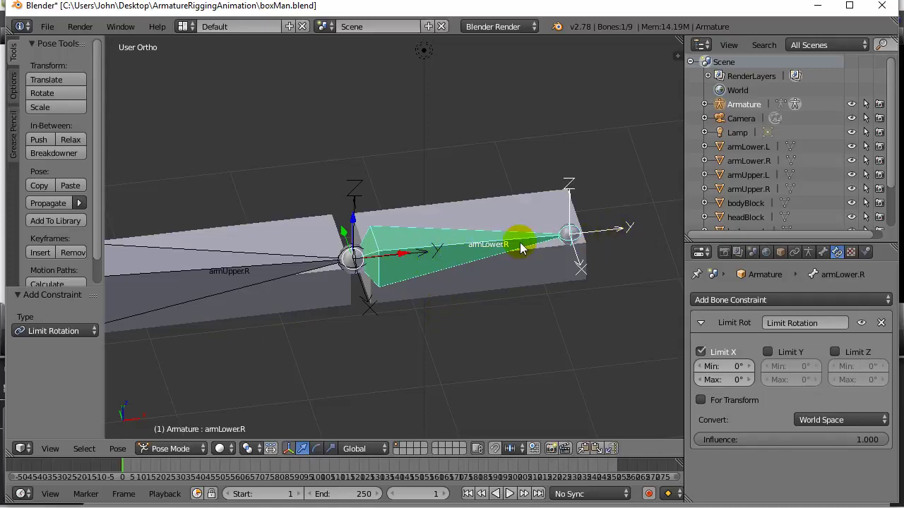
pyautogui.rightClick(419, 262)
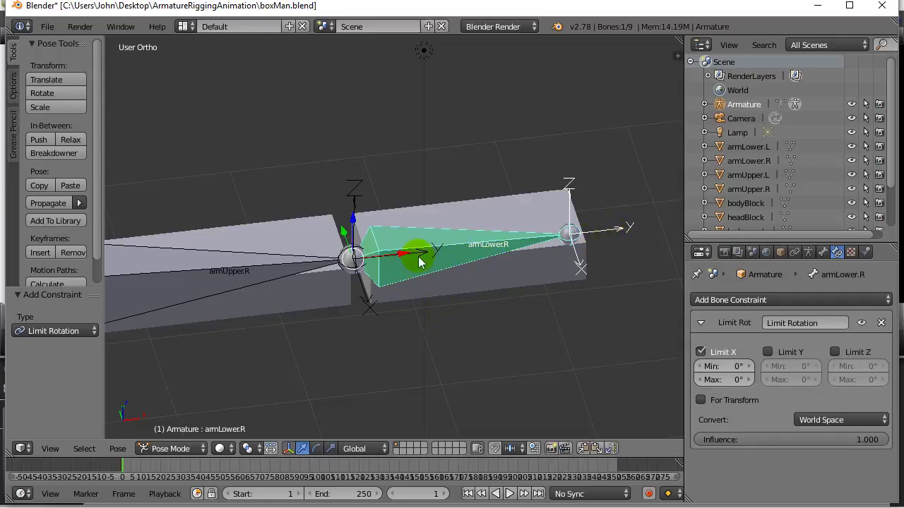
pyautogui.click(767, 351)
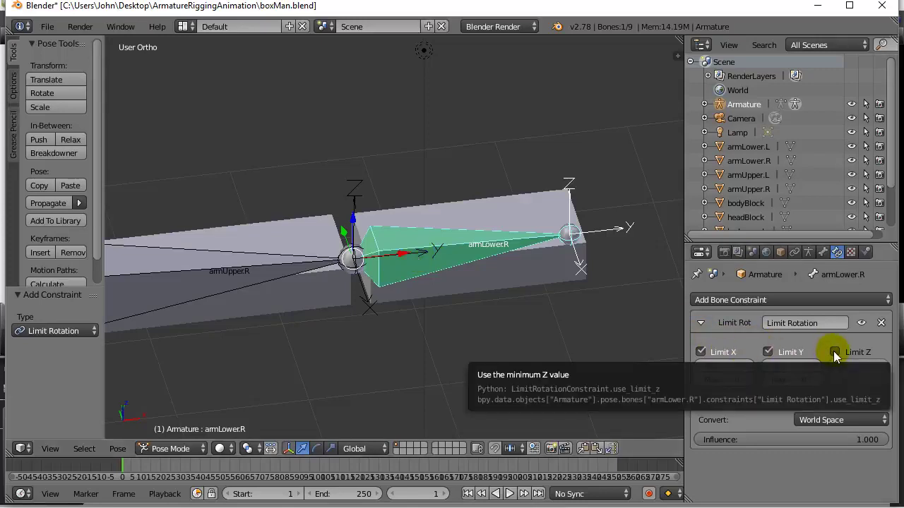
# - From the front view, start a test rotation of armLower.R to check the limits
pyautogui.moveTo(534, 326); pyautogui.dragTo(503, 331, button='middle')
pyautogui.press('KP_1')
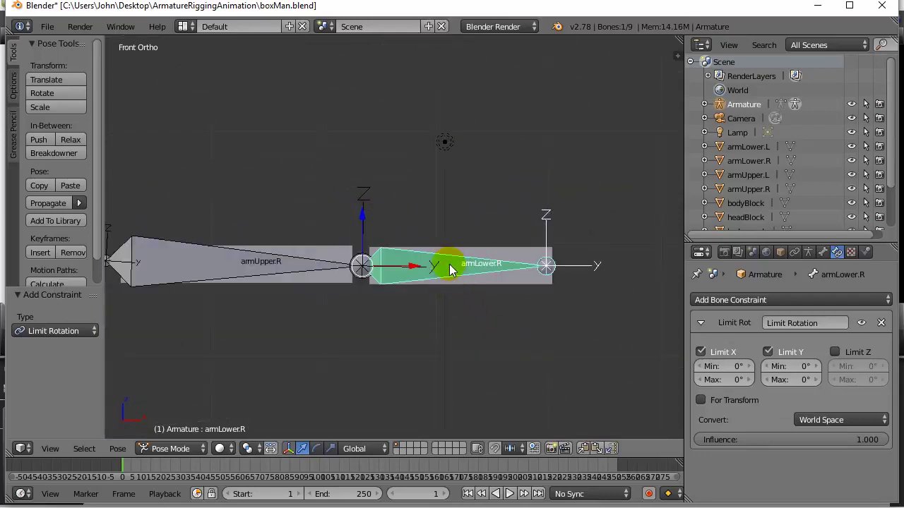
pyautogui.press('r')
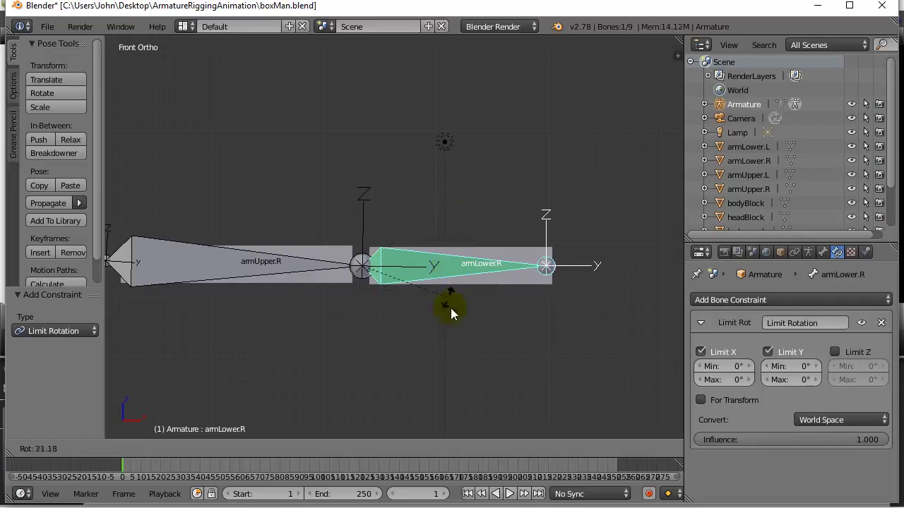
# - Confirm the test rotation and set the Limit Rotation constraint to Local Space
pyautogui.click(457, 268)
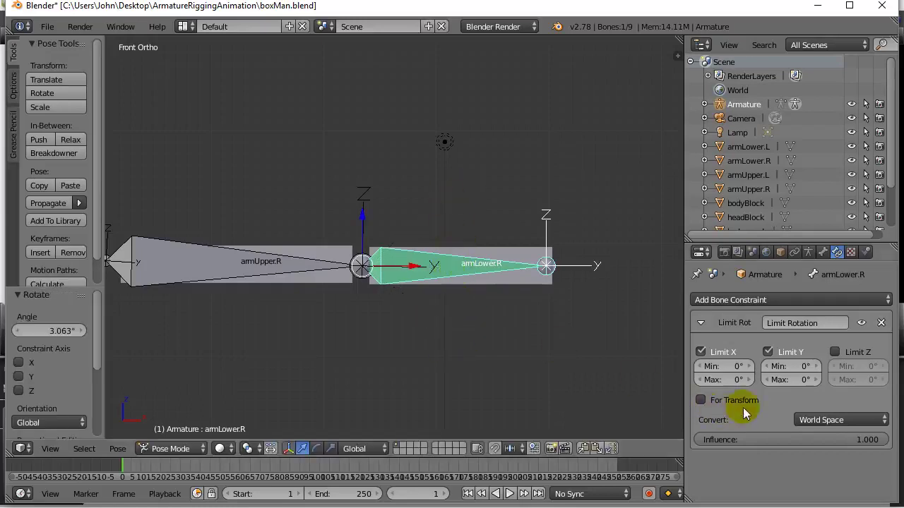
pyautogui.click(805, 419)
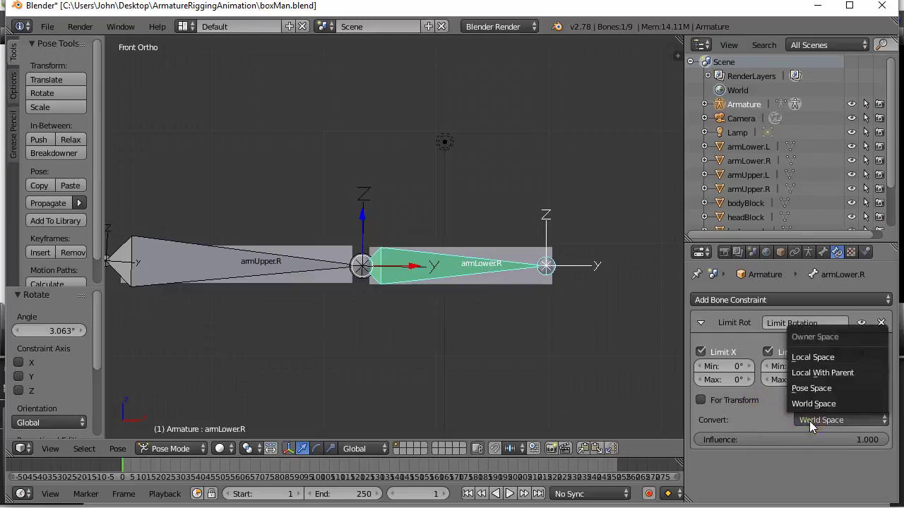
pyautogui.click(802, 359)
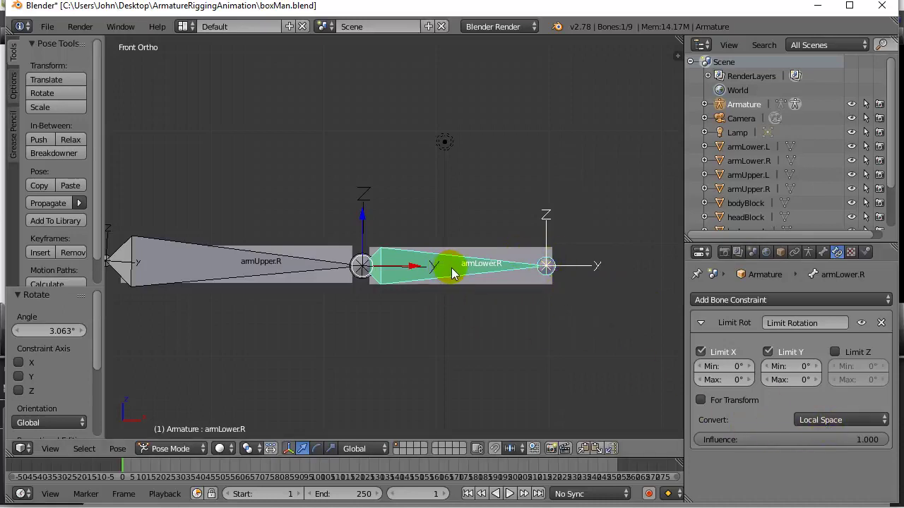
# - Test-rotate armLower.R in Front view, then again from Top view
pyautogui.press('r')
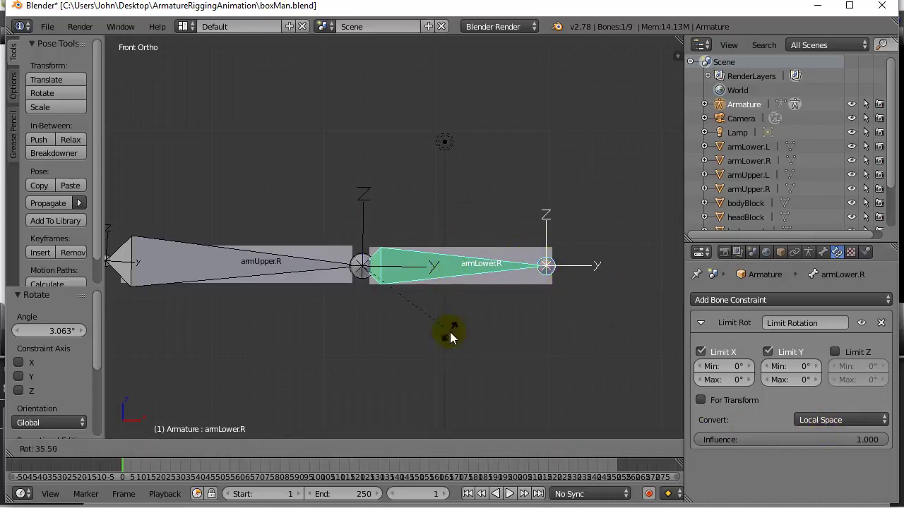
pyautogui.click(456, 266)
pyautogui.press('KP_7')
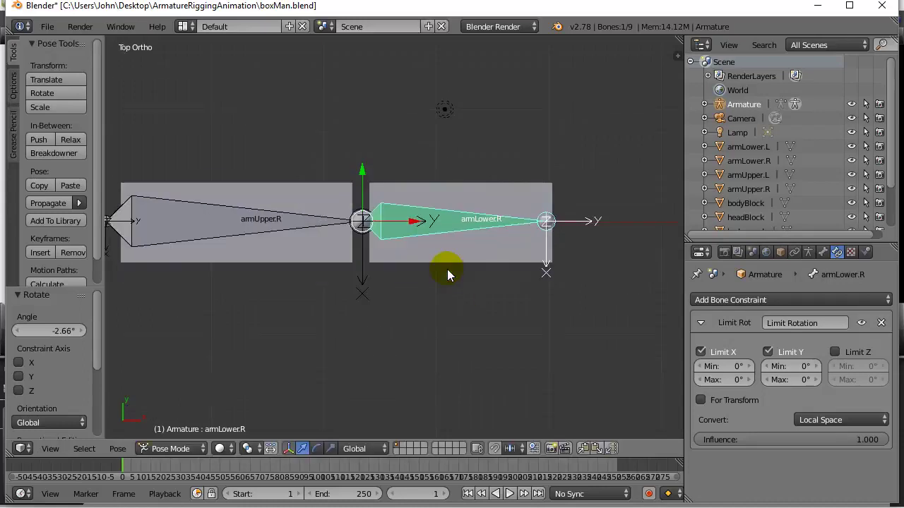
pyautogui.scroll(-3, 423, 278)
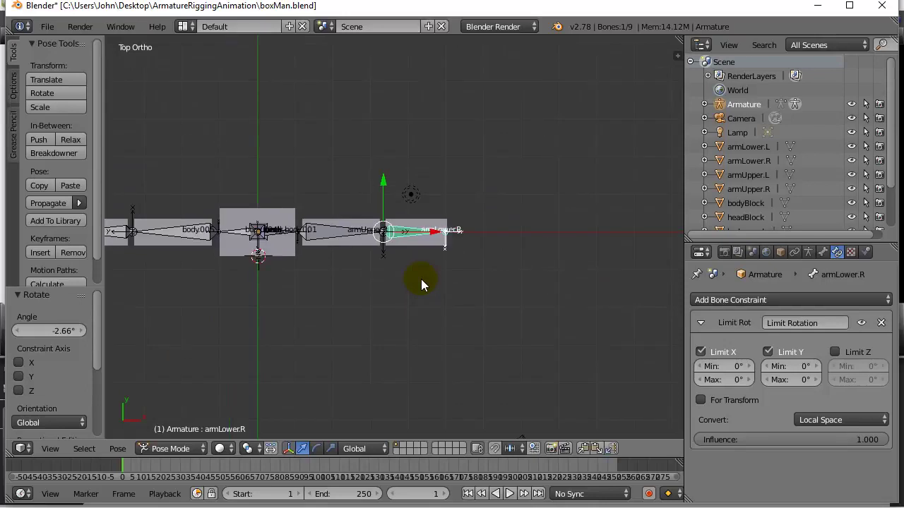
pyautogui.scroll(3, 404, 237)
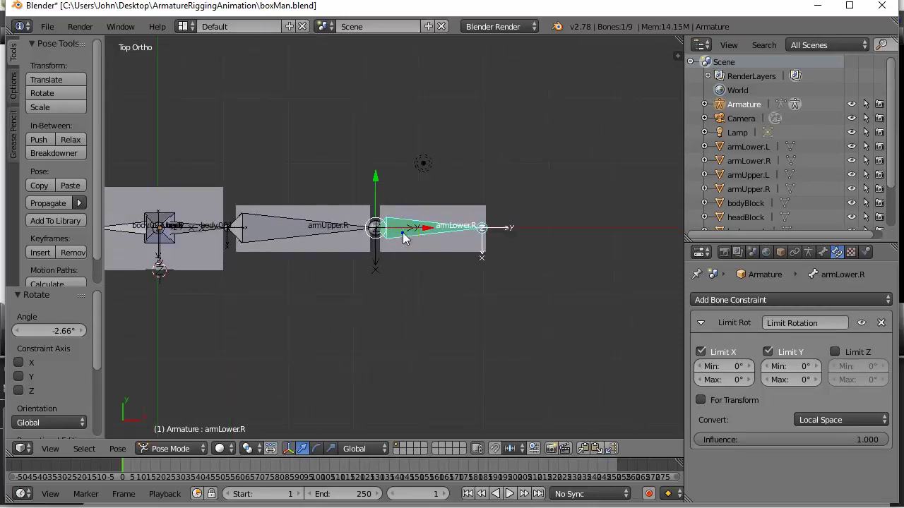
pyautogui.press('r')
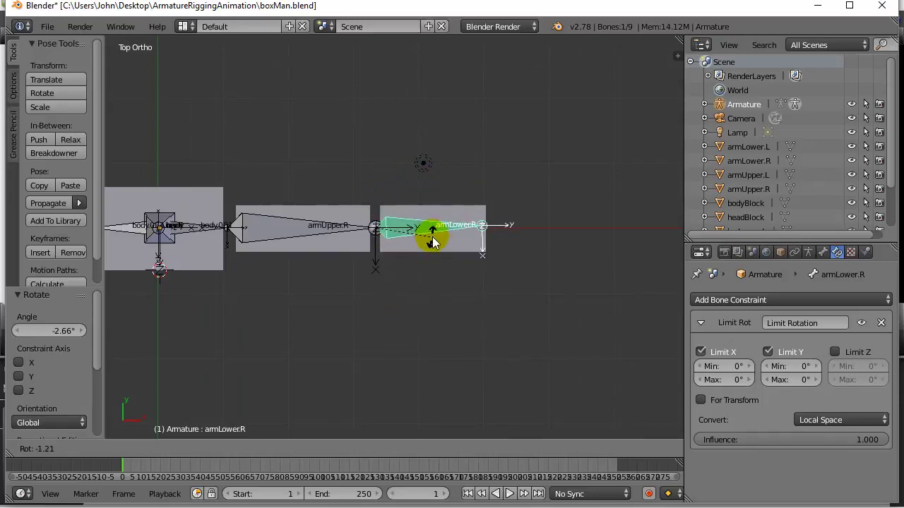
# - Confirm the rotation, enable Limit Z and reset its minimum angle back to 0°
pyautogui.click(432, 243)
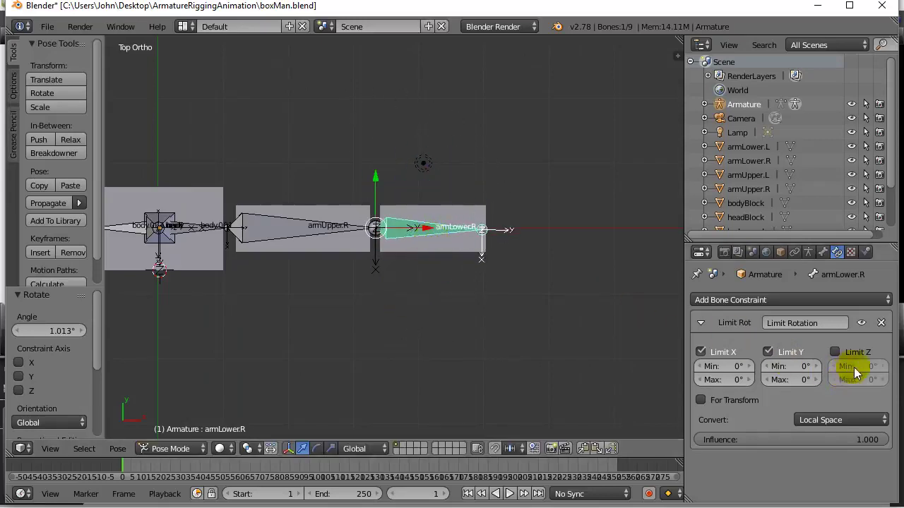
pyautogui.click(835, 352)
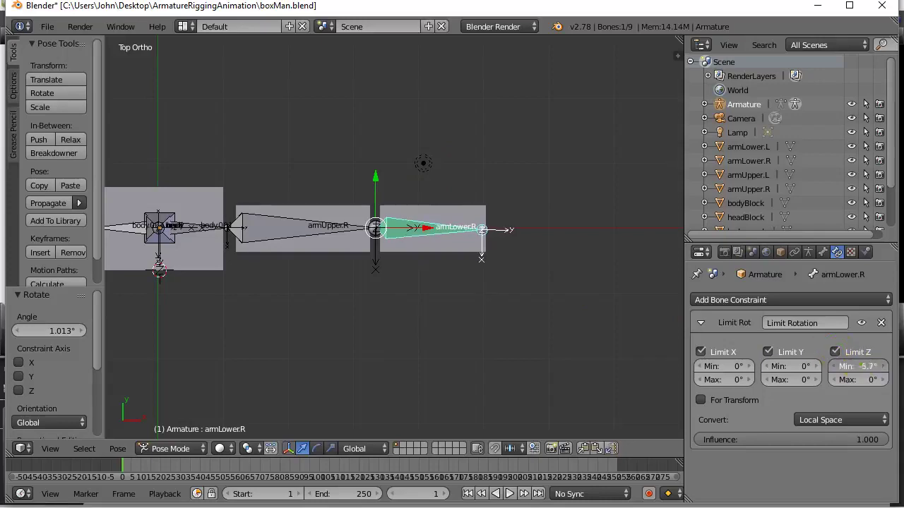
pyautogui.moveTo(858, 366); pyautogui.dragTo(893, 392)
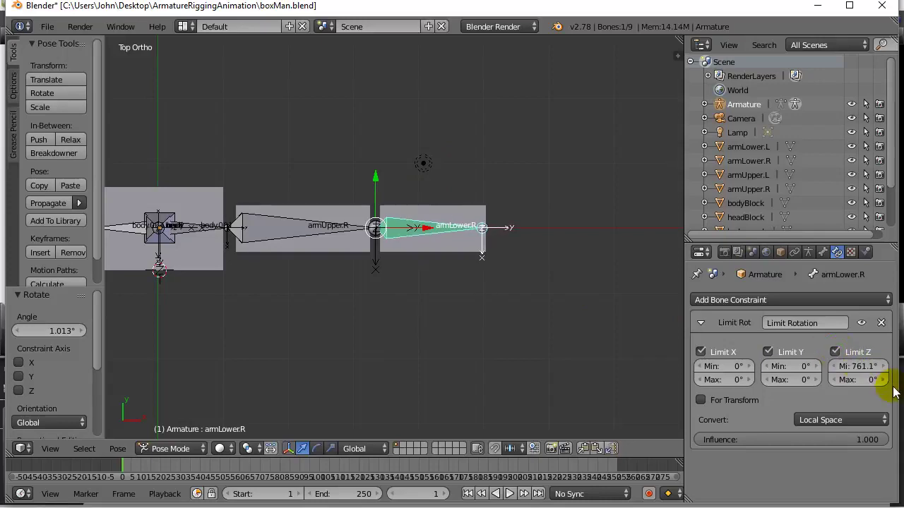
pyautogui.rightClick(857, 367)
pyautogui.click(840, 368)
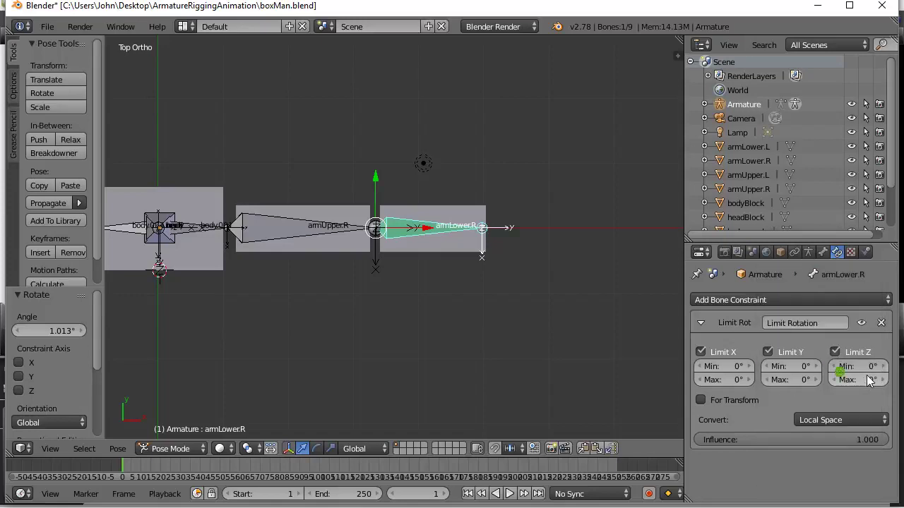
pyautogui.moveTo(841, 367)
pyautogui.mouseDown()
pyautogui.moveTo(863, 365)
pyautogui.moveTo(847, 366)
pyautogui.mouseUp()
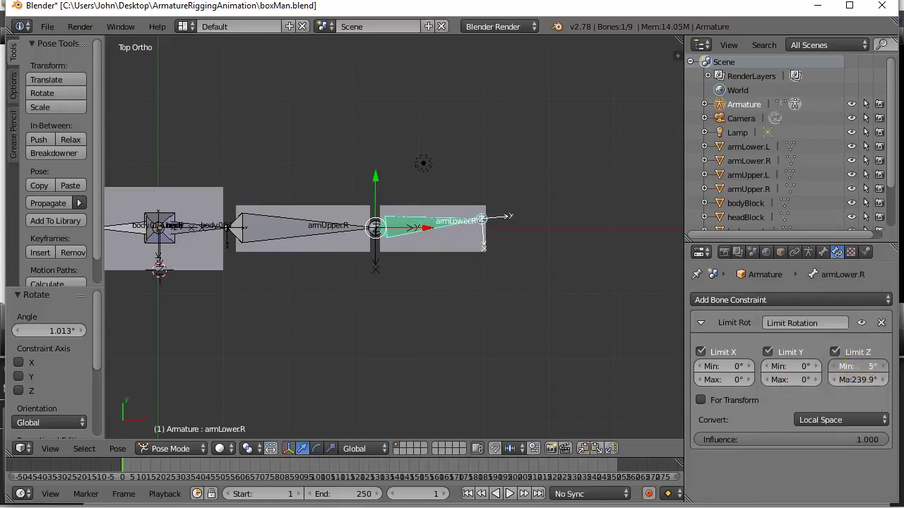
# - Reset the Z minimum and maximum limits to default and turn Limit Z off
pyautogui.rightClick(853, 366)
pyautogui.click(818, 369)
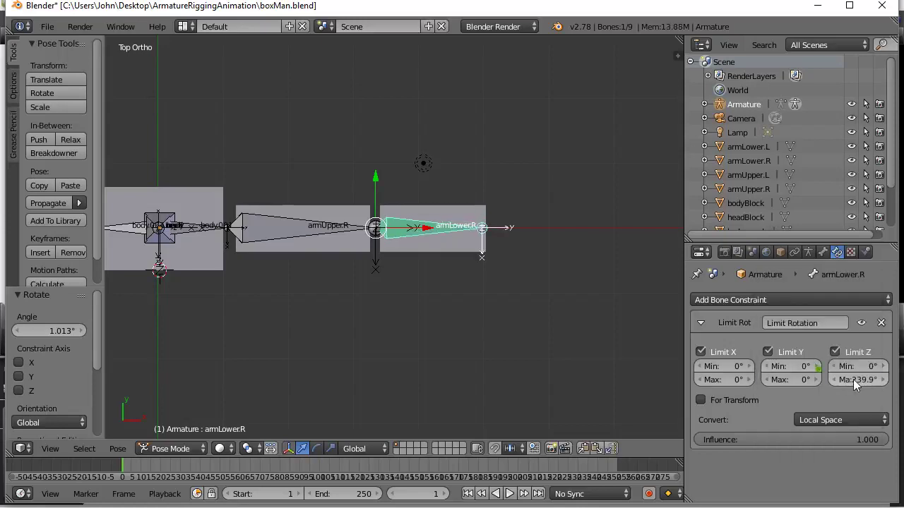
pyautogui.rightClick(860, 381)
pyautogui.click(842, 380)
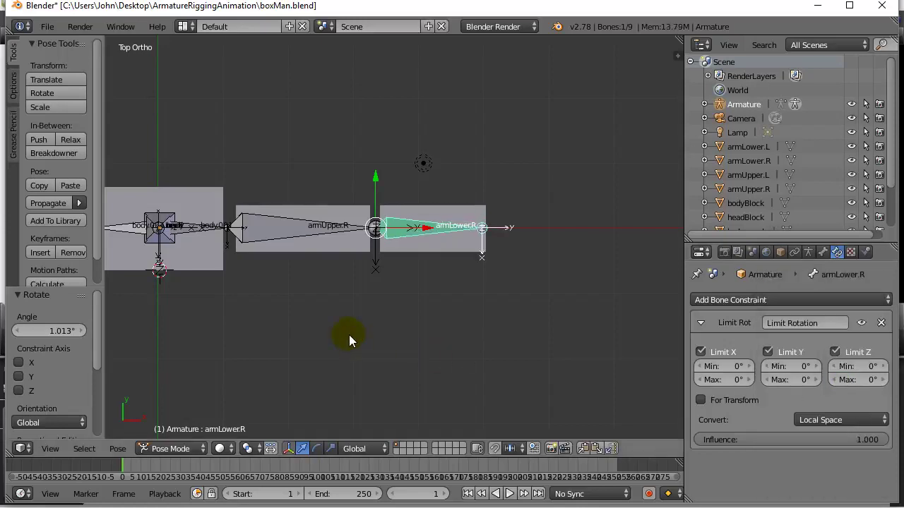
pyautogui.click(833, 352)
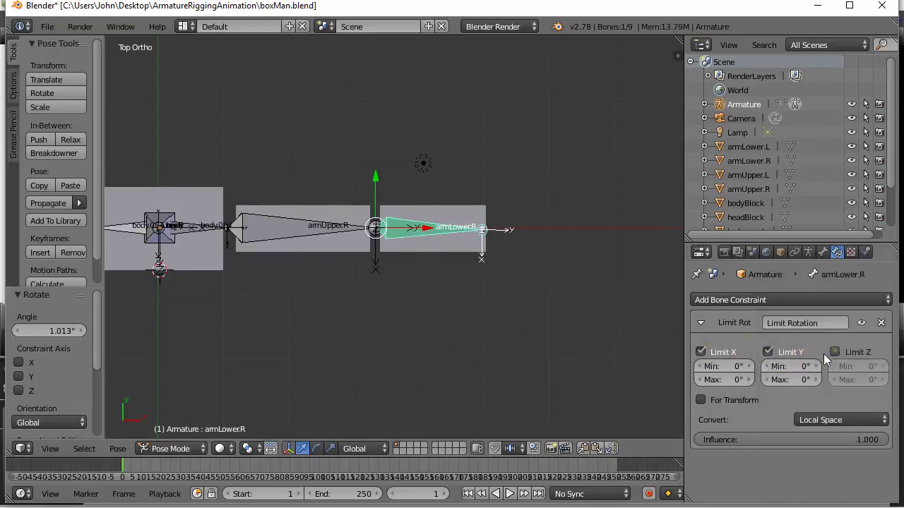
# - Rotate armLower.R and armUpper.R back to near horizontal
pyautogui.press('r')
pyautogui.click(414, 229)
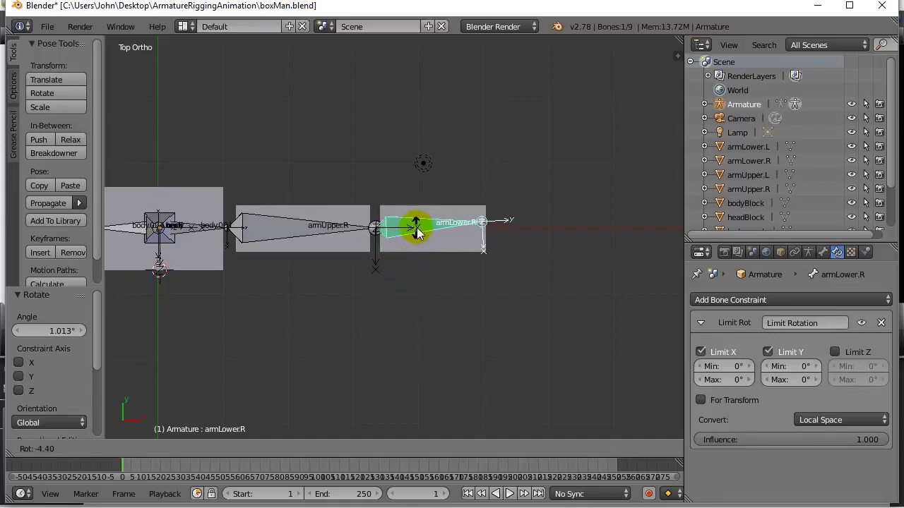
pyautogui.rightClick(286, 235)
pyautogui.press('r')
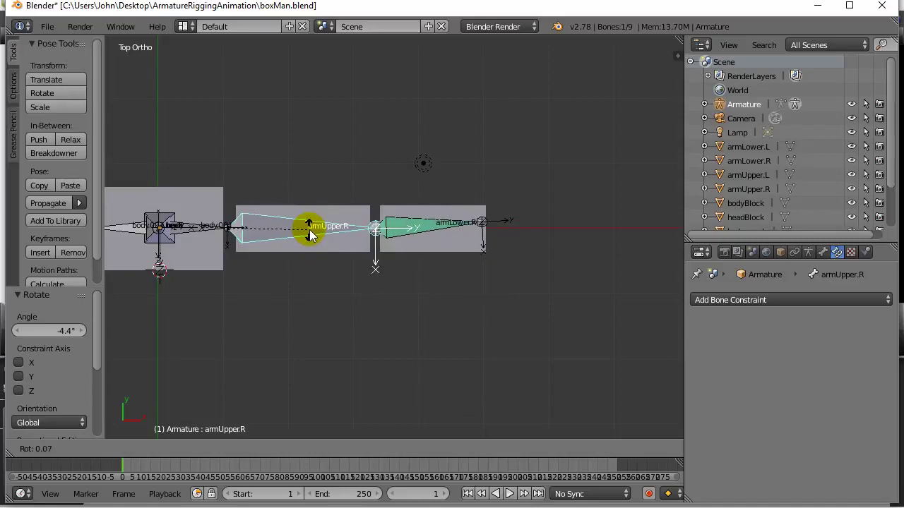
pyautogui.click(313, 231)
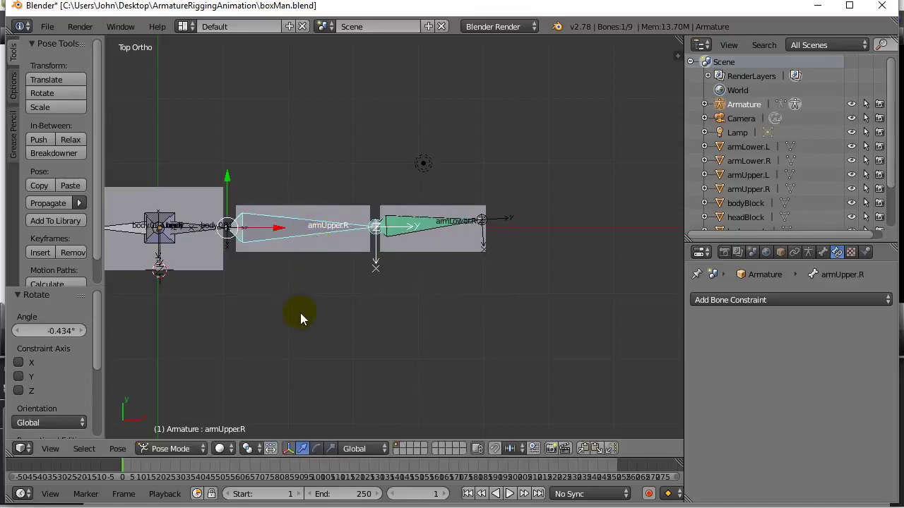
pyautogui.moveTo(300, 314); pyautogui.dragTo(309, 210, button='middle')
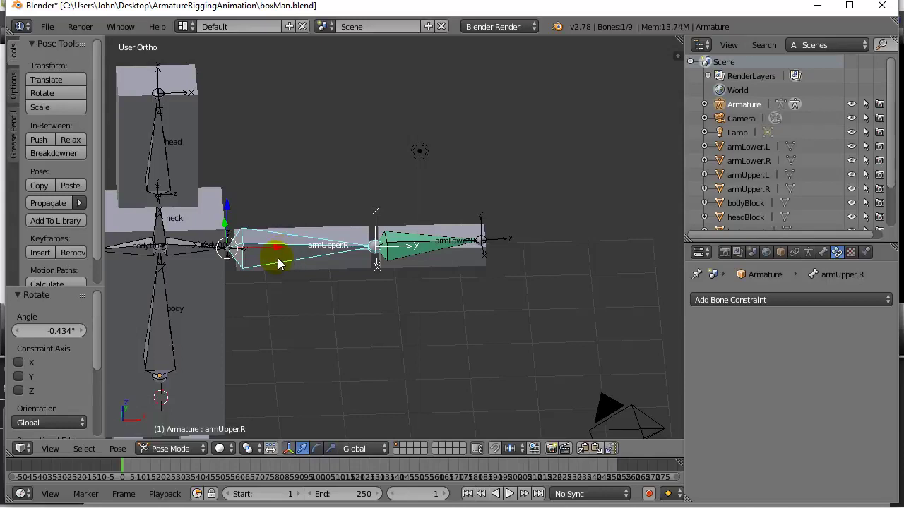
# - Add a Limit Location constraint to armUpper.R working in Local Space
pyautogui.click(726, 301)
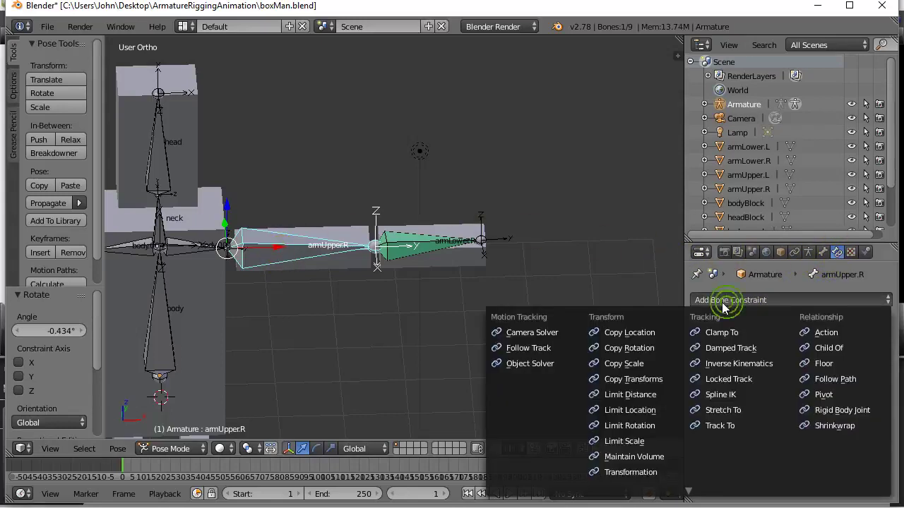
pyautogui.click(624, 414)
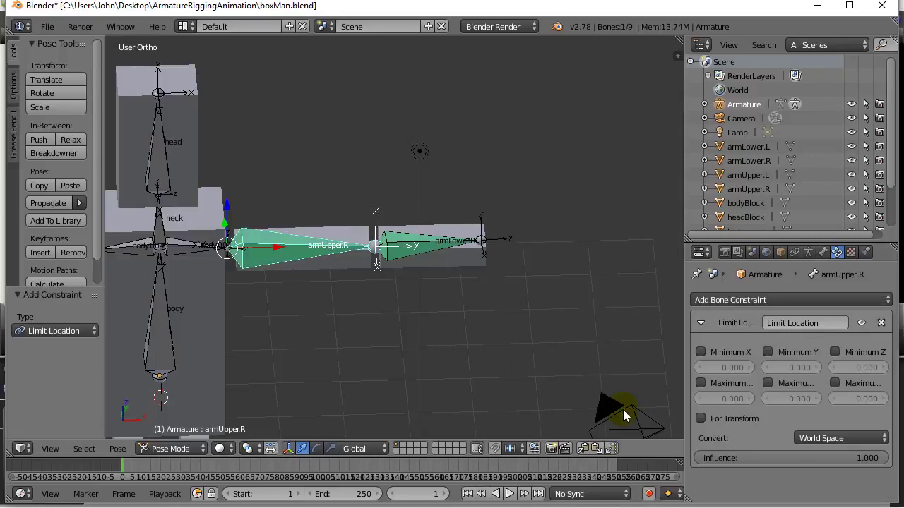
pyautogui.click(828, 437)
pyautogui.click(812, 376)
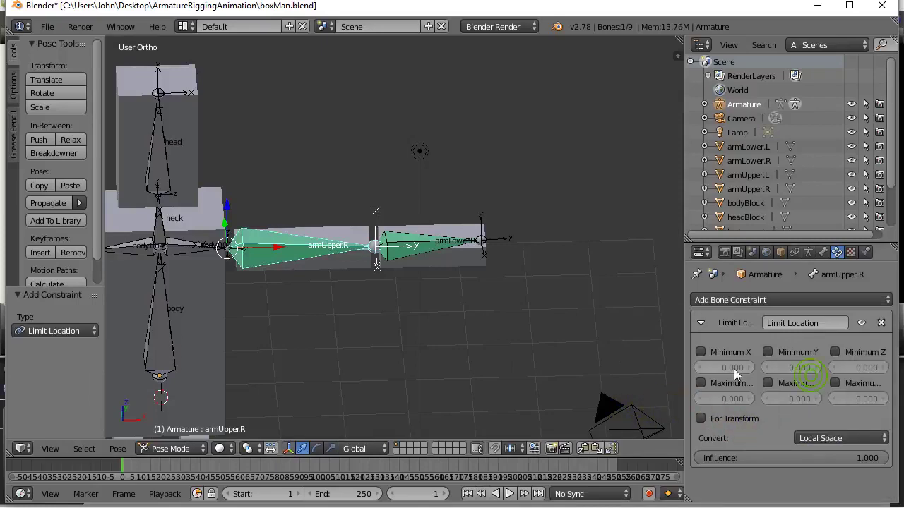
pyautogui.scroll(3, 341, 305)
pyautogui.keyDown('shift'); pyautogui.moveTo(278, 305); pyautogui.dragTo(417, 311, button='middle'); pyautogui.keyUp('shift')
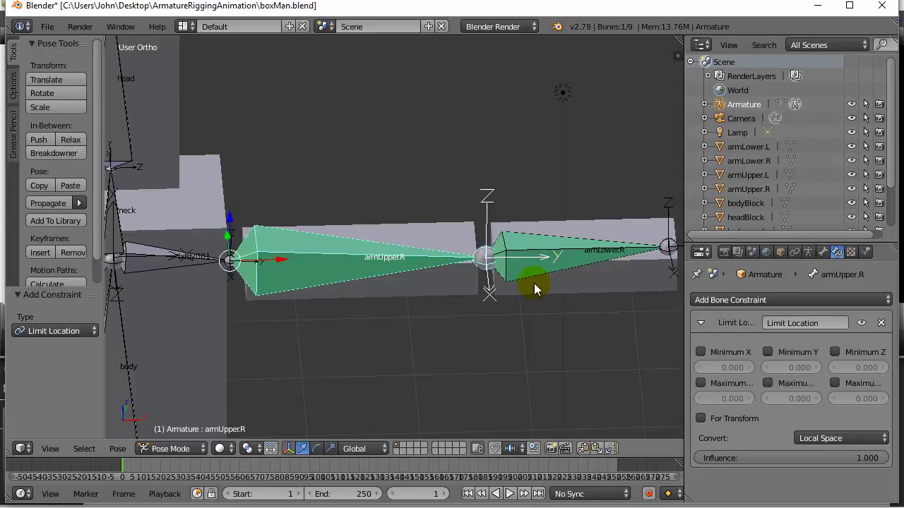
# - Enable only the Minimum Y location limit, leaving Minimum X off
pyautogui.click(700, 352)
pyautogui.click(700, 352)
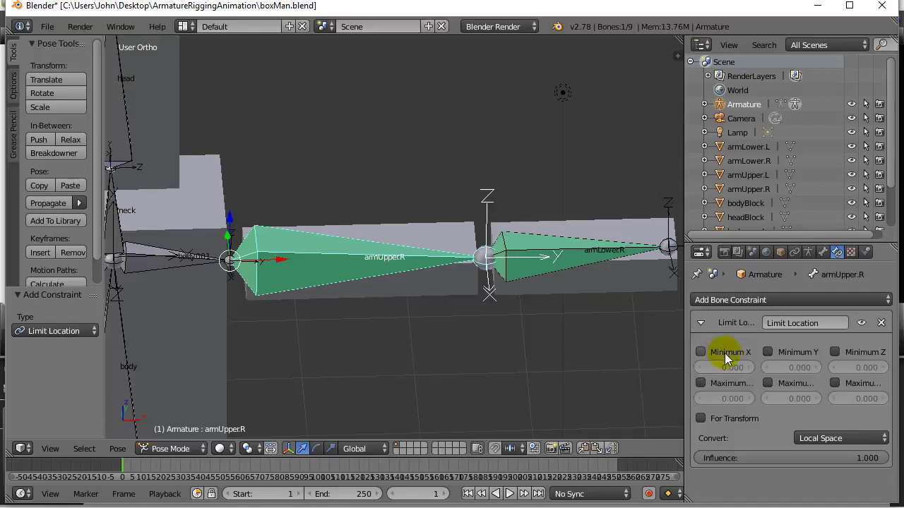
pyautogui.click(767, 353)
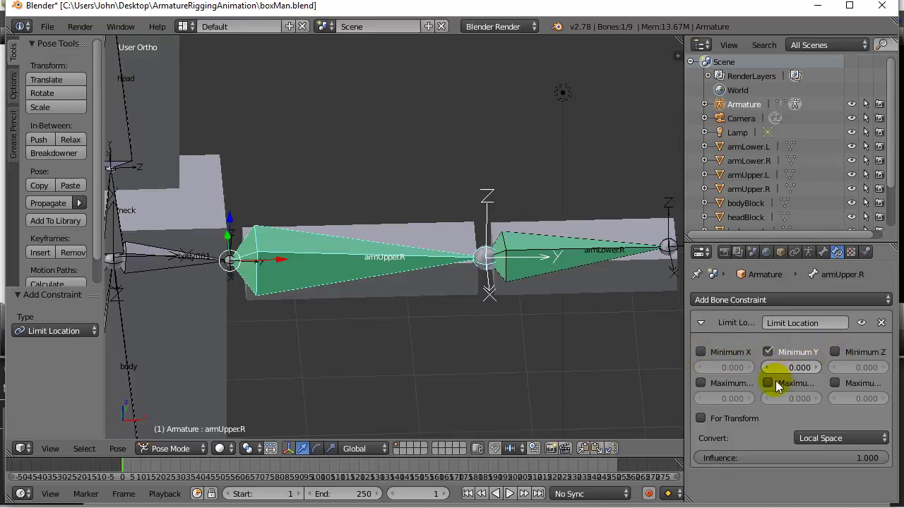
# - Delete armUpper.R's Limit Location and add a Local Space Limit Rotation locking Y
pyautogui.click(880, 324)
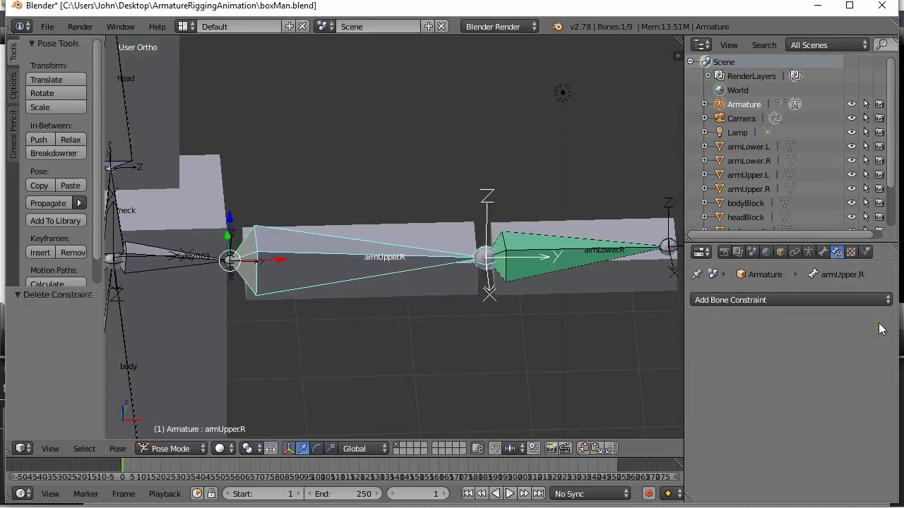
pyautogui.click(736, 299)
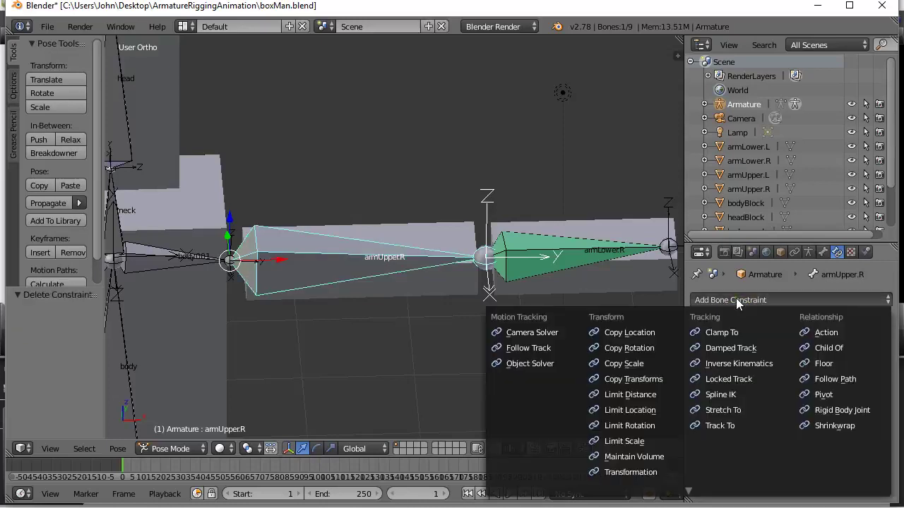
pyautogui.click(628, 426)
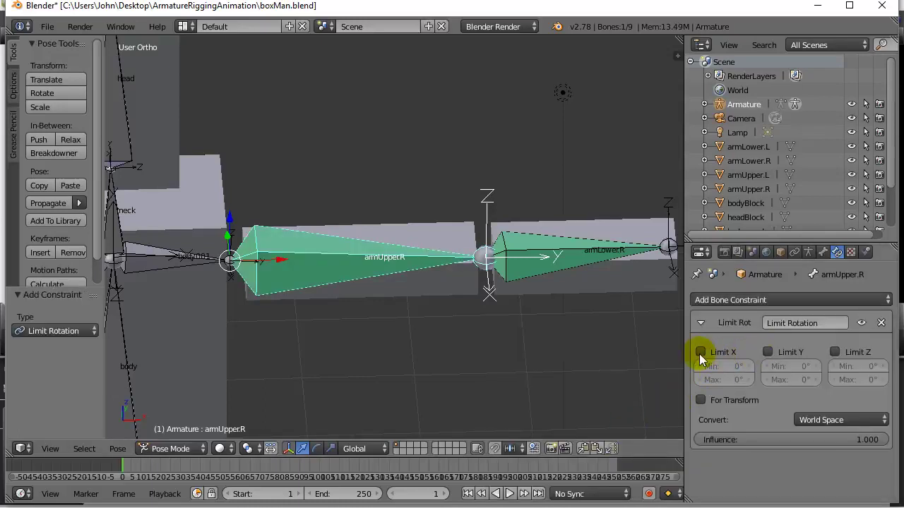
pyautogui.click(767, 352)
pyautogui.click(865, 419)
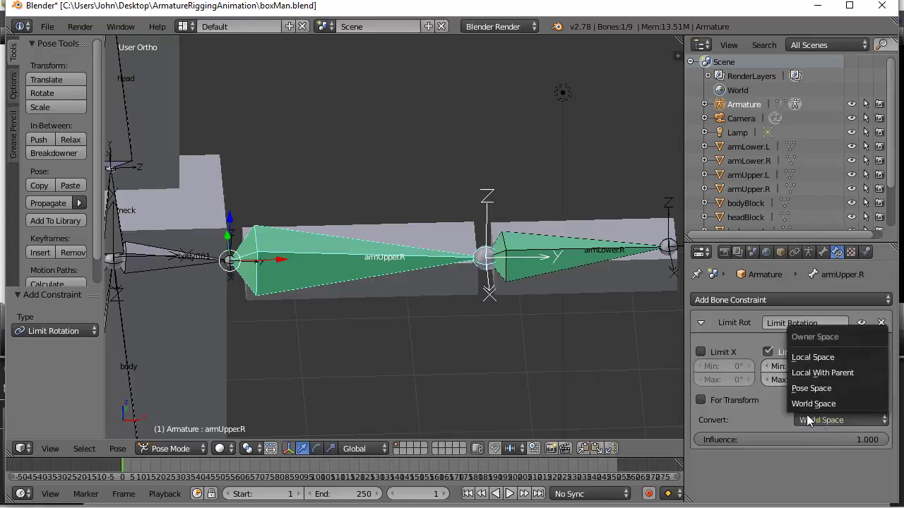
pyautogui.click(804, 356)
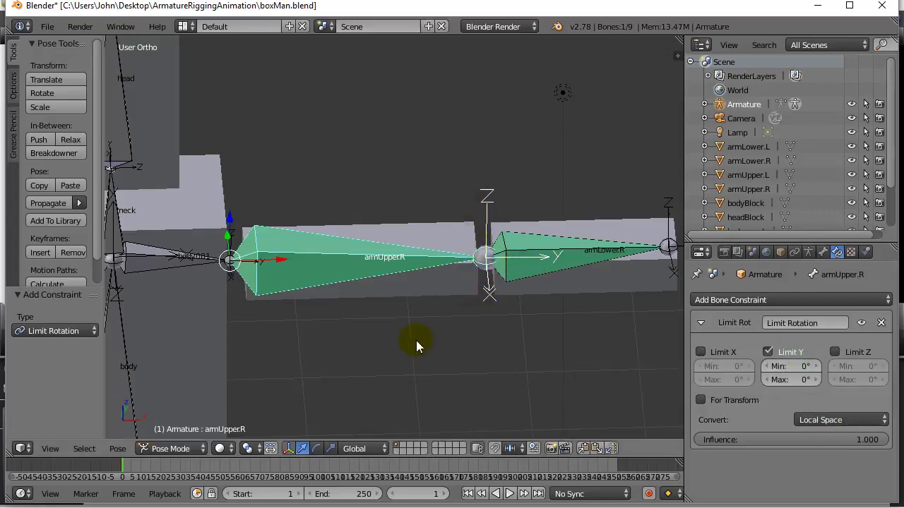
# - Test-rotate the upper arm in Front and Top views to check its constraint
pyautogui.press('KP_1')
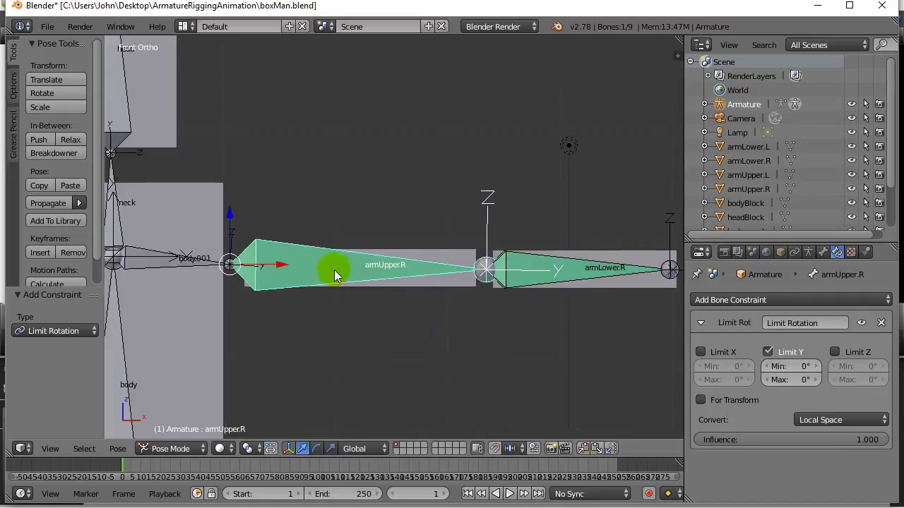
pyautogui.press('r')
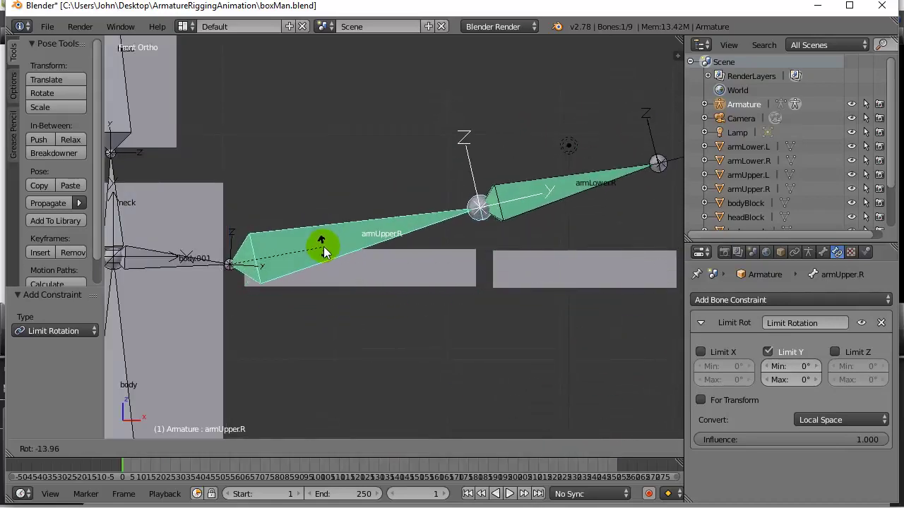
pyautogui.click(323, 250)
pyautogui.press('KP_7')
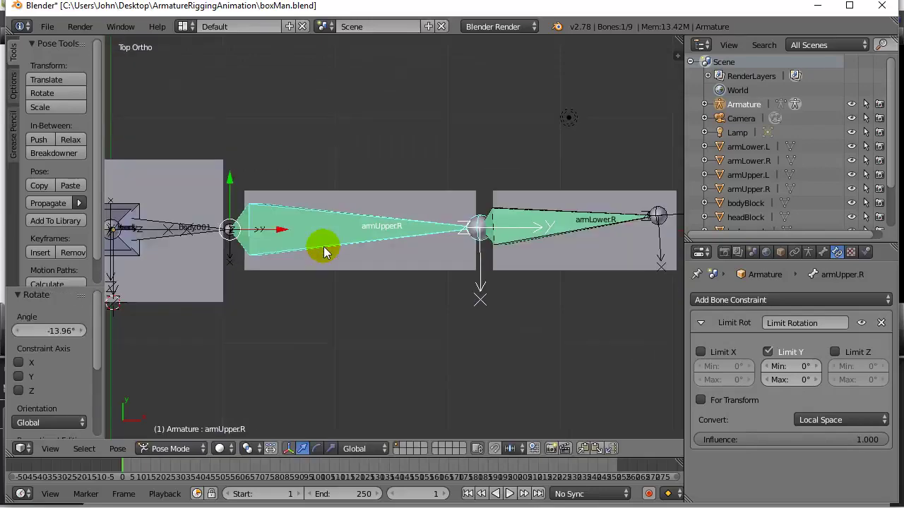
pyautogui.press('r')
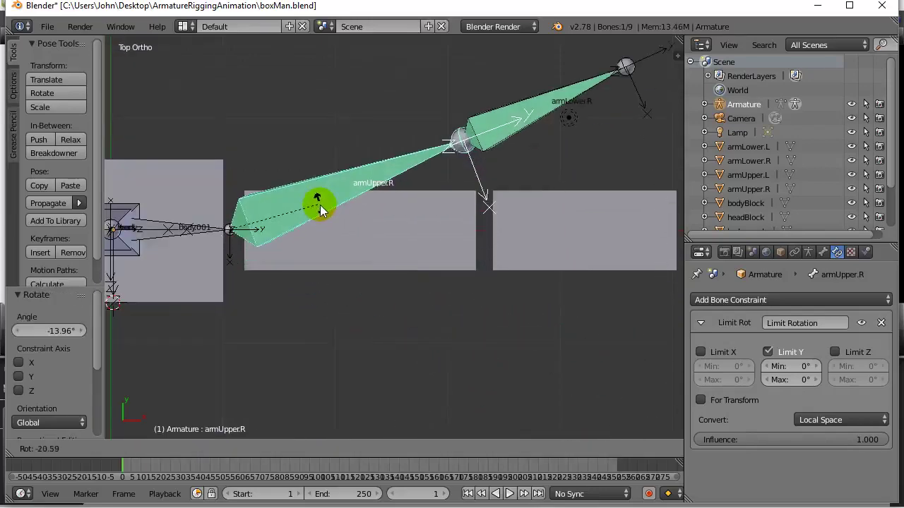
pyautogui.click(317, 273)
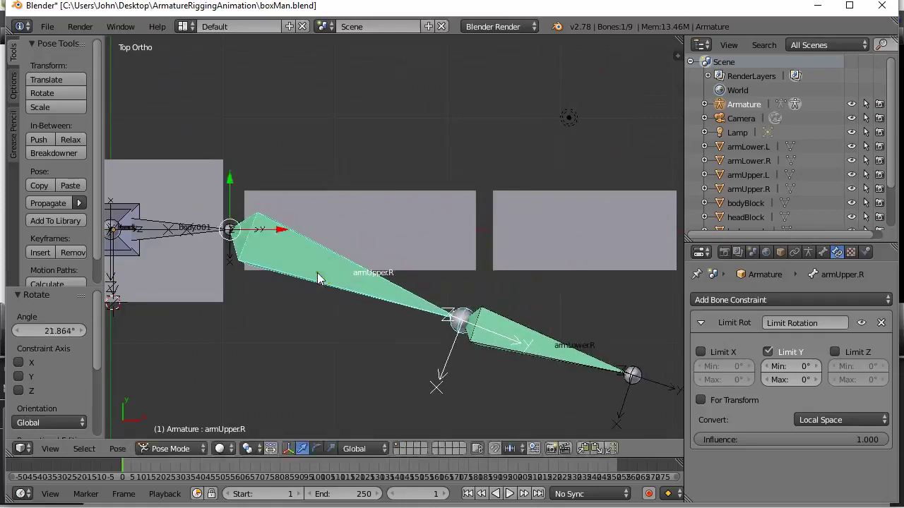
pyautogui.moveTo(317, 273); pyautogui.dragTo(433, 267, button='middle')
# - Bend armLower.R about 29.7° at the elbow from Top view, then select armUpper.R
pyautogui.rightClick(525, 267)
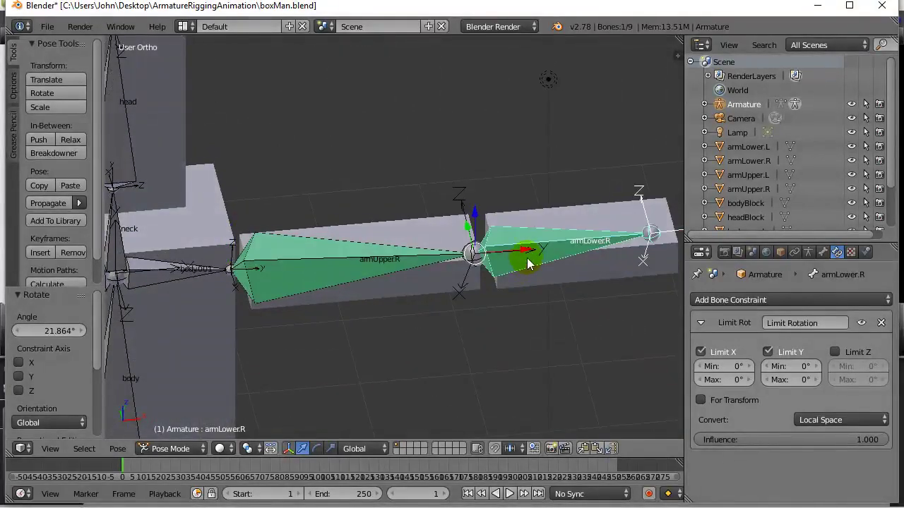
pyautogui.press('r')
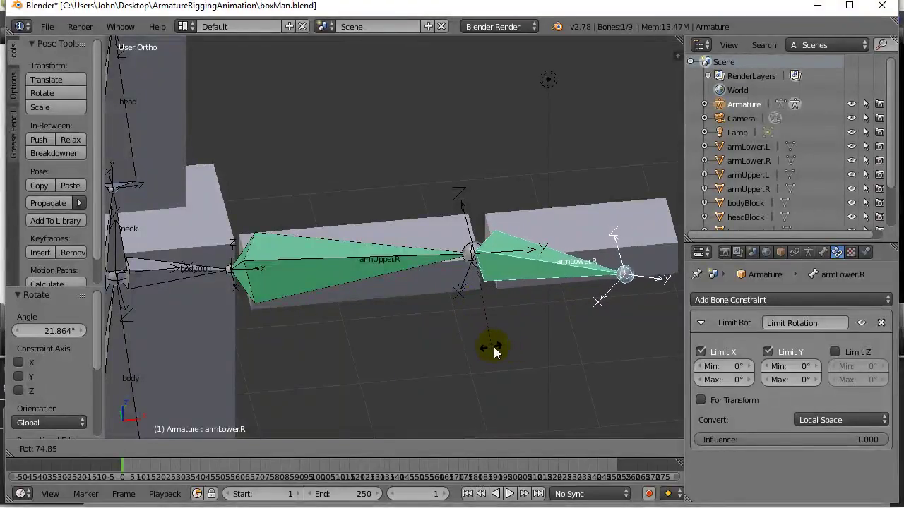
pyautogui.click(499, 344)
pyautogui.press('g')
pyautogui.click(523, 286)
pyautogui.press('KP_7')
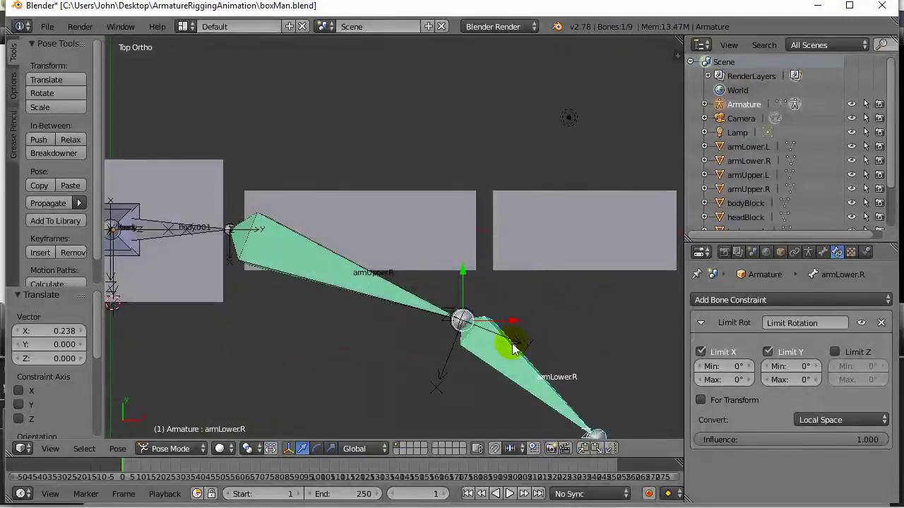
pyautogui.press('r')
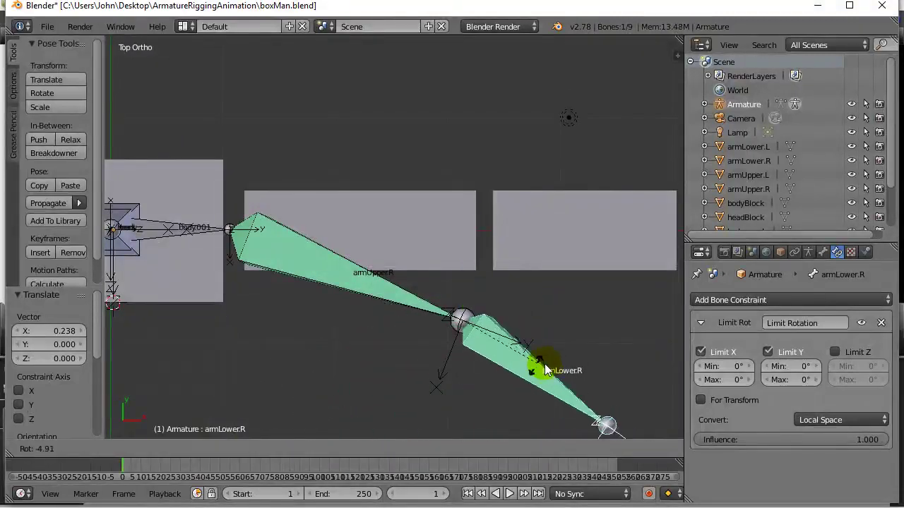
pyautogui.click(486, 369)
pyautogui.moveTo(365, 376); pyautogui.dragTo(375, 249, button='middle')
pyautogui.rightClick(335, 268)
# - Swing armUpper.R about 50.7° down at the shoulder, checking it in Top and Front views
pyautogui.press('r')
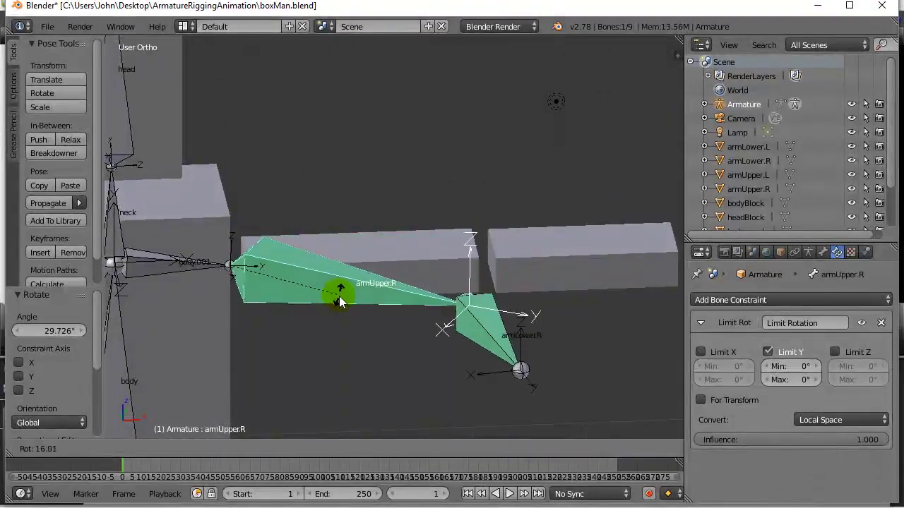
pyautogui.click(343, 274)
pyautogui.moveTo(343, 274); pyautogui.dragTo(333, 336, button='middle')
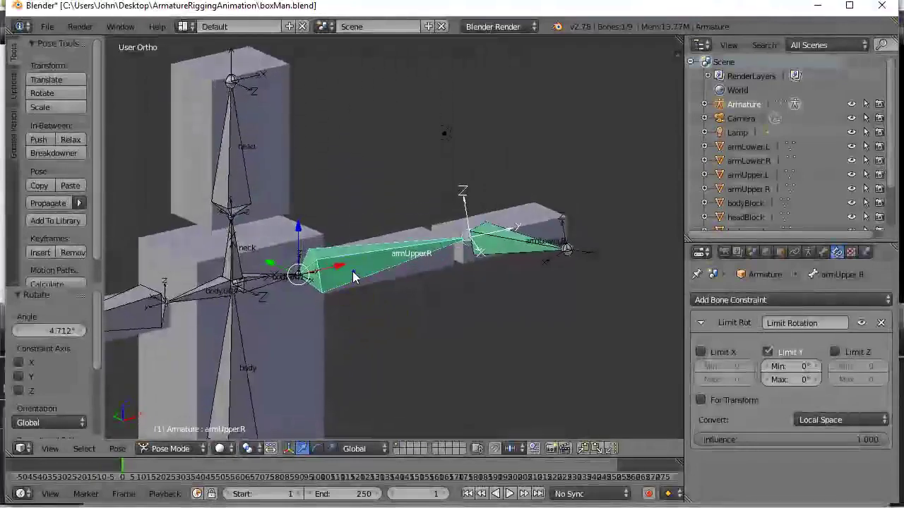
pyautogui.press('r')
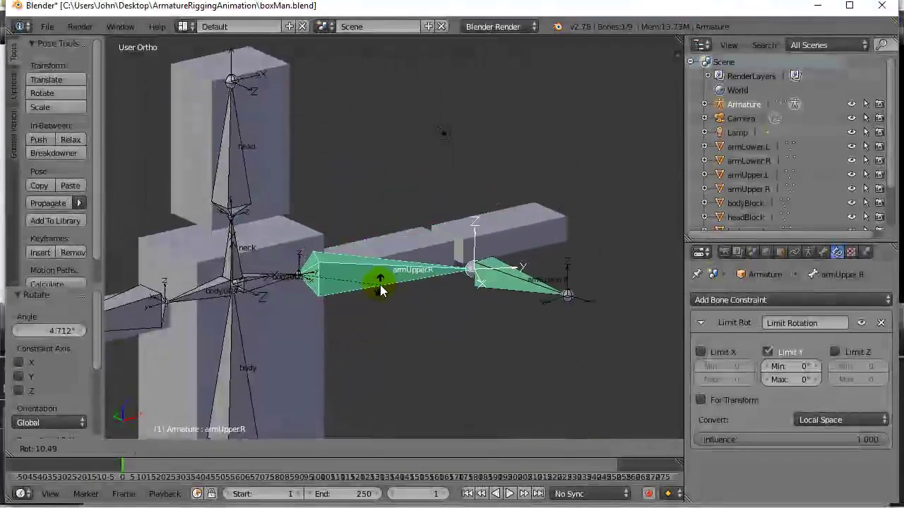
pyautogui.click(387, 293)
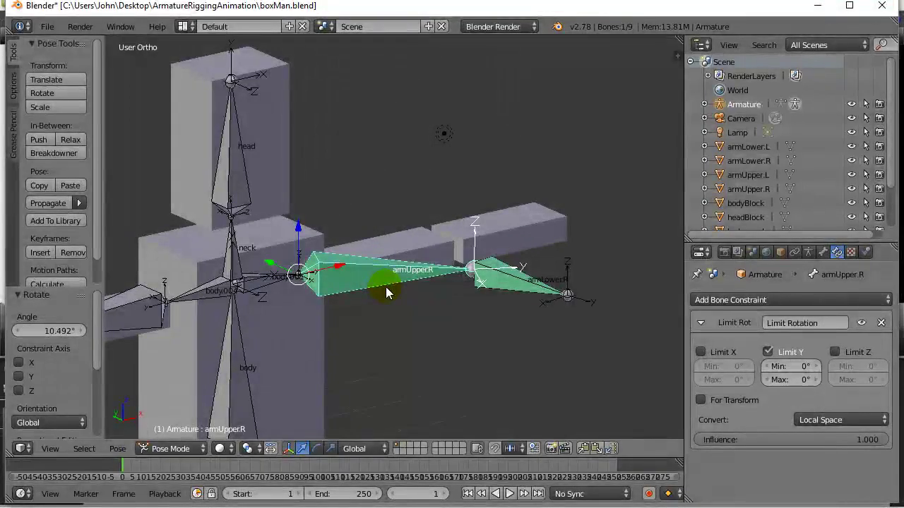
pyautogui.press('KP_7')
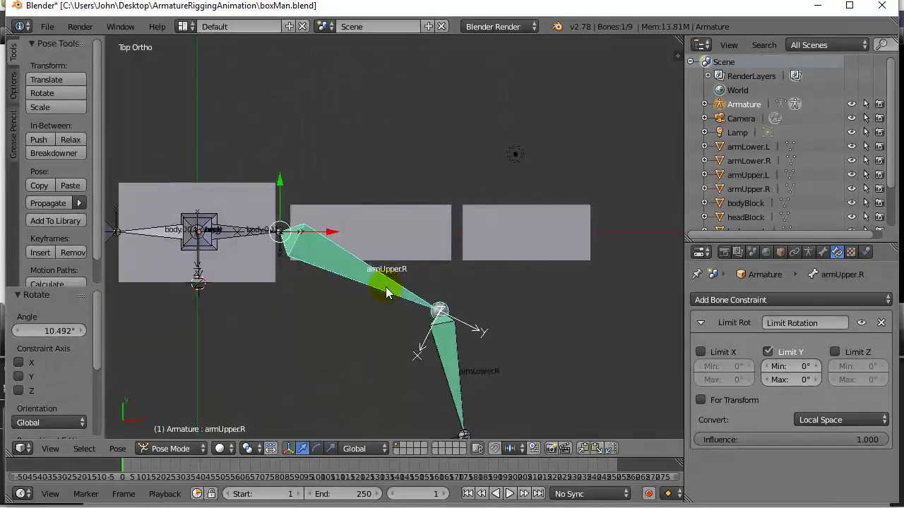
pyautogui.moveTo(361, 280); pyautogui.dragTo(370, 200)
pyautogui.press('KP_1')
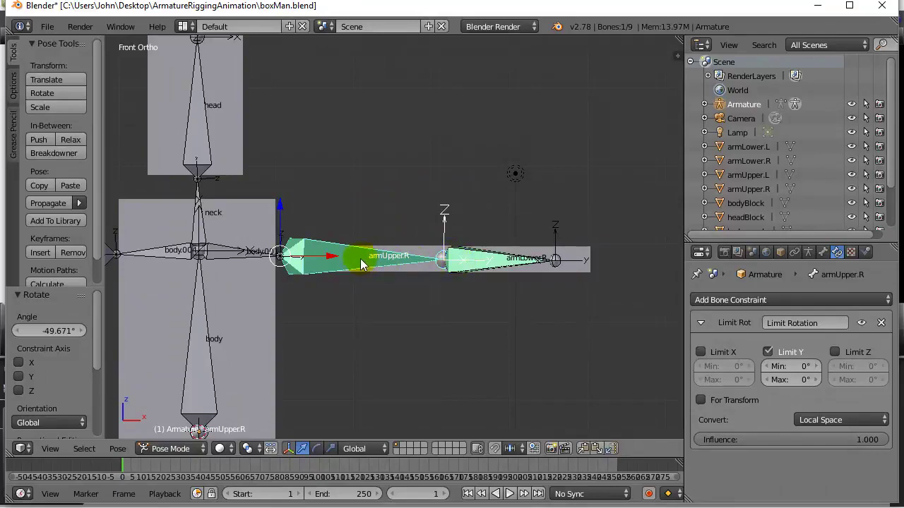
pyautogui.moveTo(358, 264); pyautogui.dragTo(337, 323)
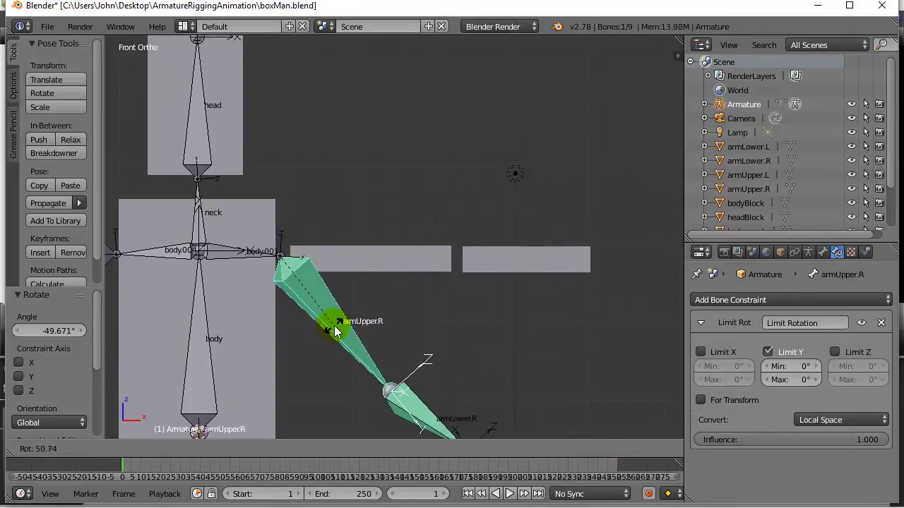
pyautogui.moveTo(440, 322); pyautogui.dragTo(365, 312, button='middle')
# - Select armLower.R and twist it about -4.4°, keeping it nearly in line with the upper arm
pyautogui.rightClick(415, 401)
pyautogui.press('r')
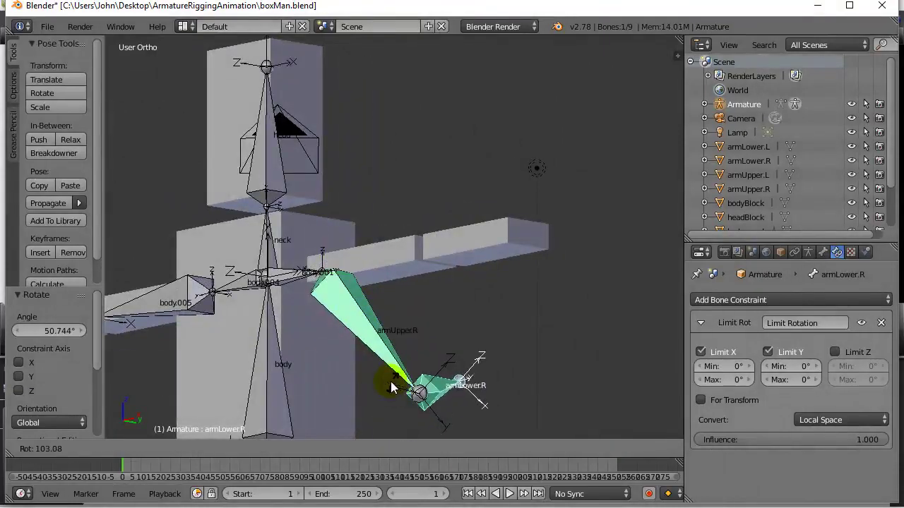
pyautogui.click(417, 420)
pyautogui.moveTo(418, 421); pyautogui.dragTo(467, 332, button='middle')
# - Select the head bone and zoom and pan to centre it in an angled view
pyautogui.rightClick(224, 260)
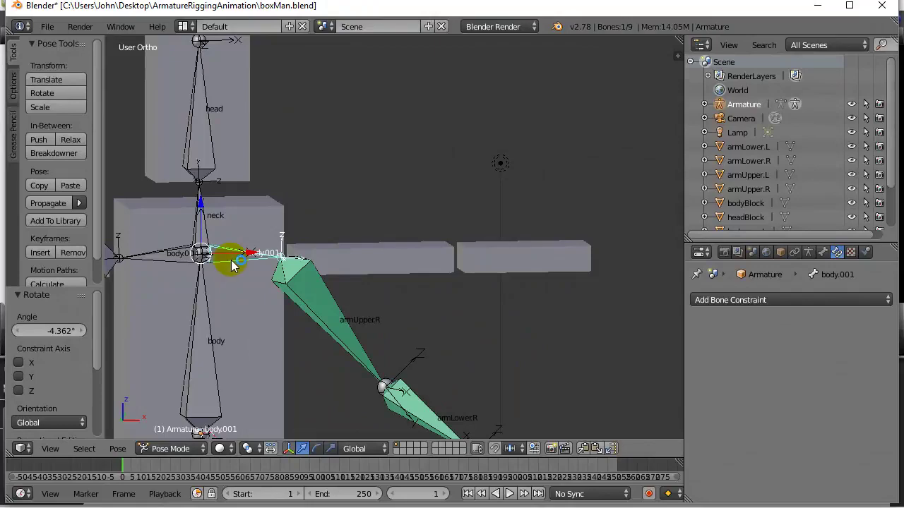
pyautogui.rightClick(199, 150)
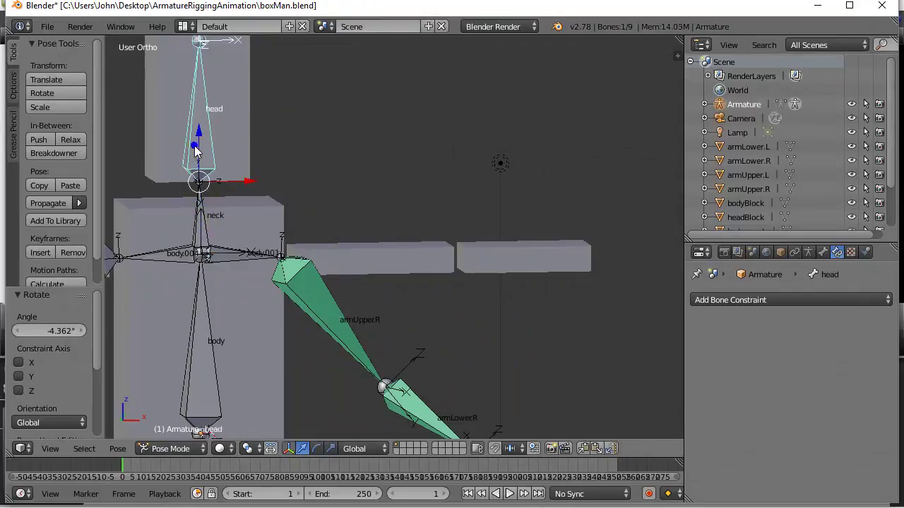
pyautogui.scroll(3, 188, 178)
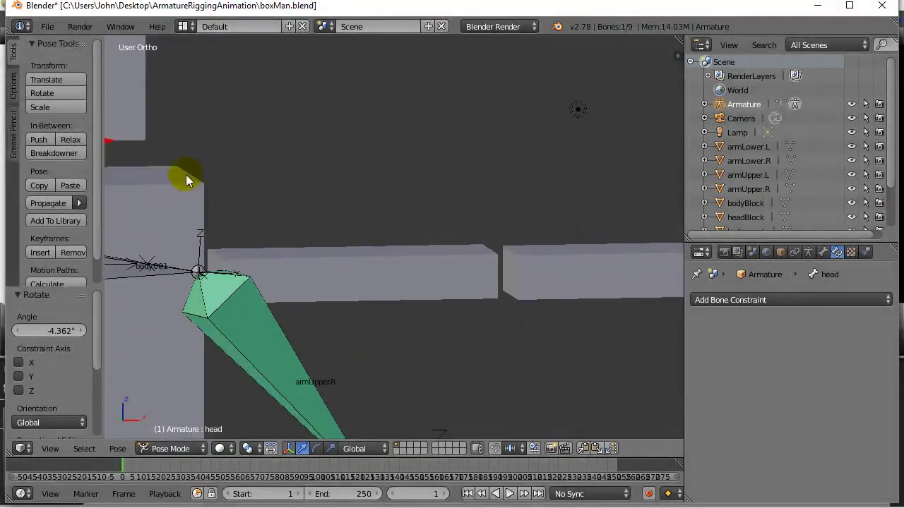
pyautogui.keyDown('shift'); pyautogui.moveTo(187, 177); pyautogui.dragTo(496, 302, button='middle'); pyautogui.keyUp('shift')
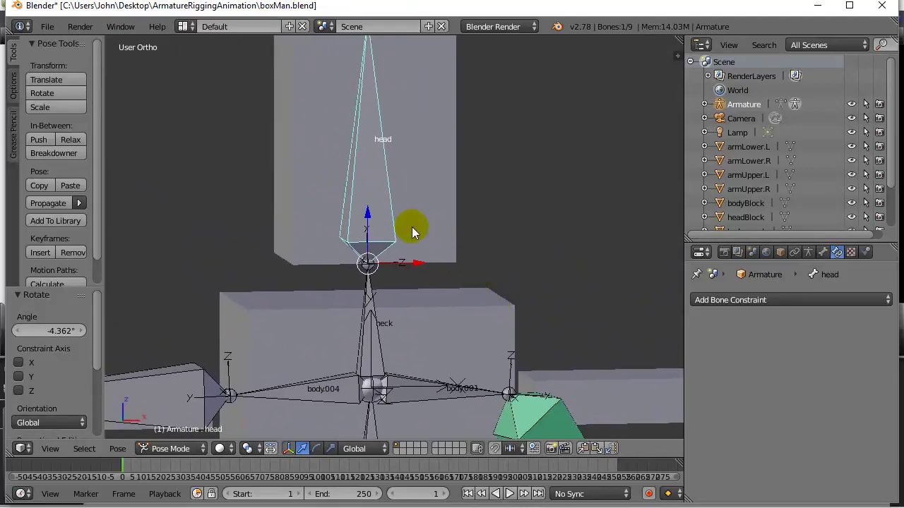
pyautogui.moveTo(293, 229); pyautogui.dragTo(311, 216, button='middle')
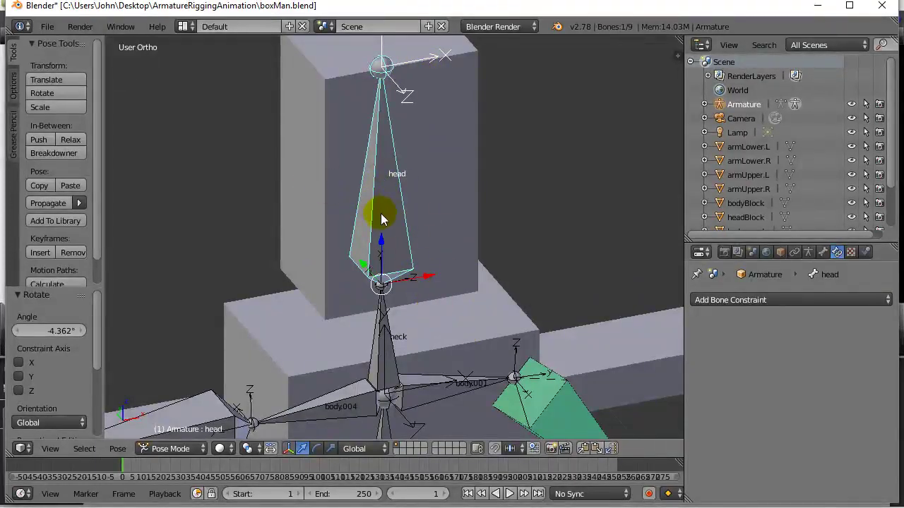
# - Add a Local Space Limit Rotation to the head locking Y and Z, then test with a 54.4° turn
pyautogui.click(785, 299)
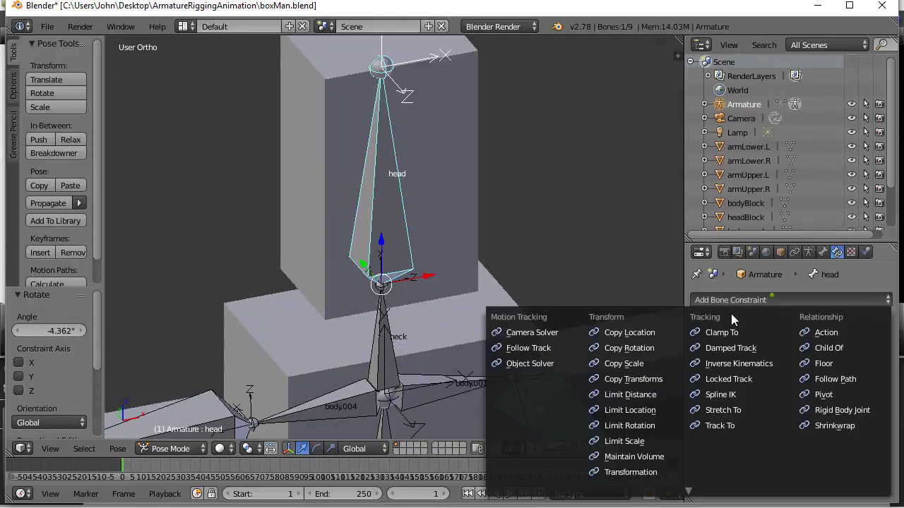
pyautogui.click(632, 425)
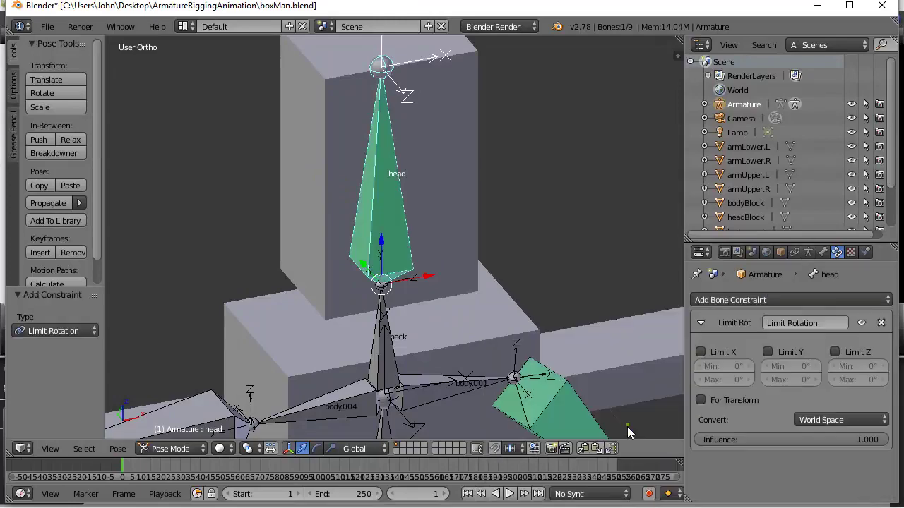
pyautogui.click(768, 352)
pyautogui.click(834, 352)
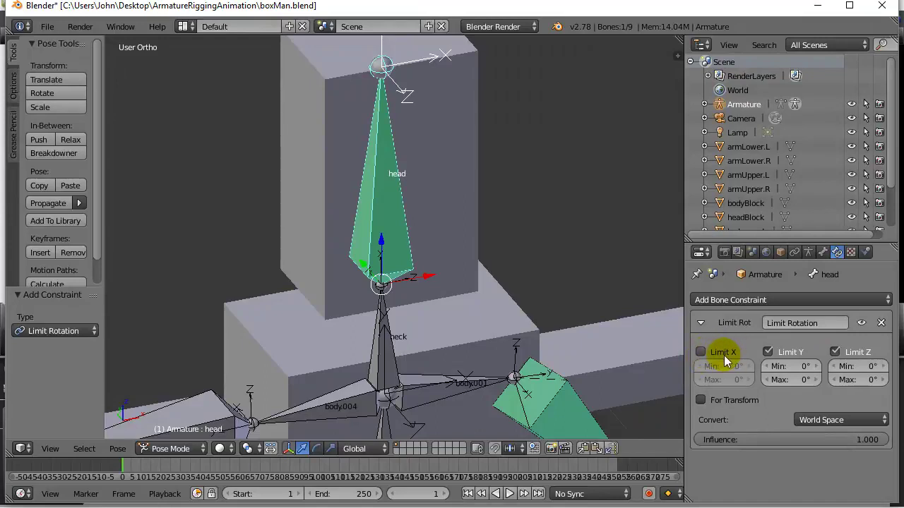
pyautogui.click(812, 421)
pyautogui.click(803, 357)
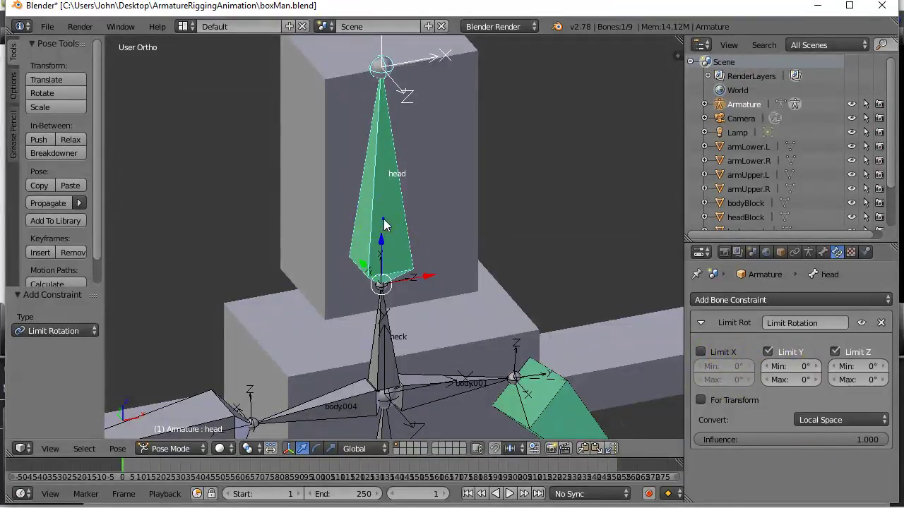
pyautogui.moveTo(383, 223); pyautogui.dragTo(429, 262)
# - Select all boxMan bones and clear all their pose transforms back to the straight-armed rest pose
pyautogui.scroll(-5, 445, 314)
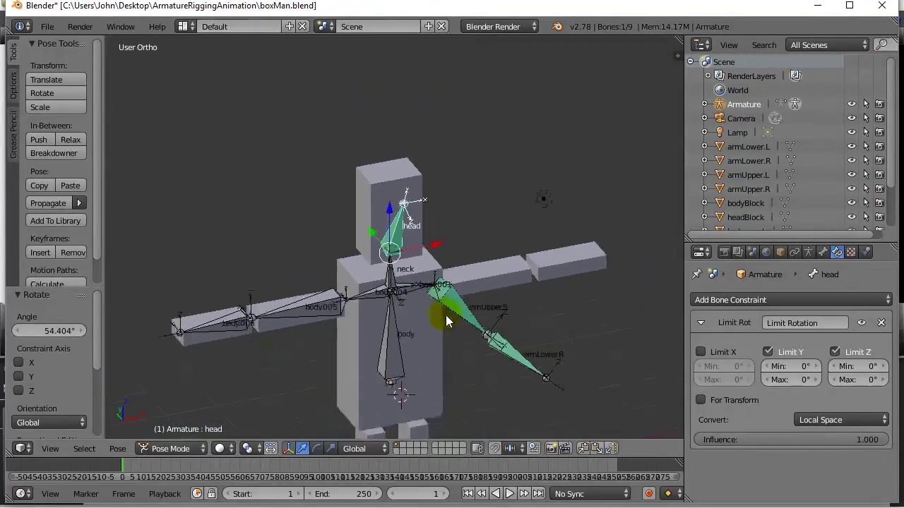
pyautogui.scroll(-3, 445, 321)
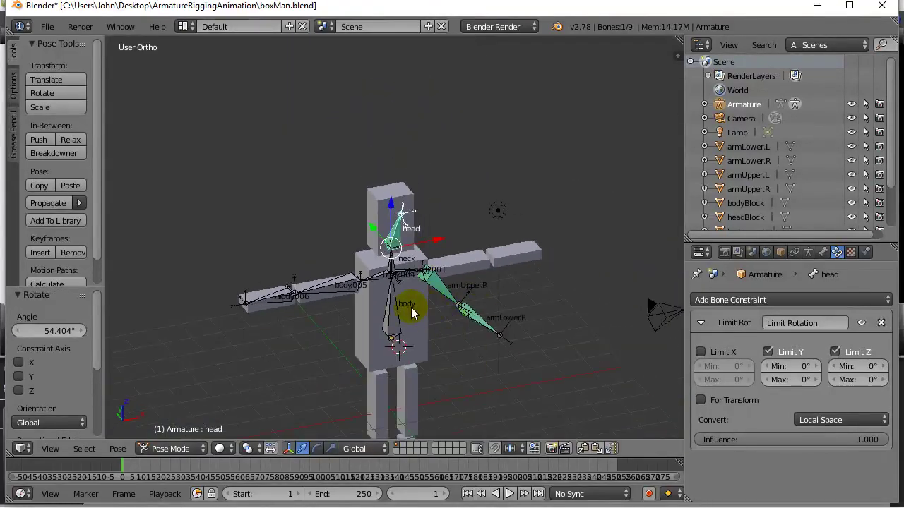
pyautogui.press('a')
pyautogui.press('a')
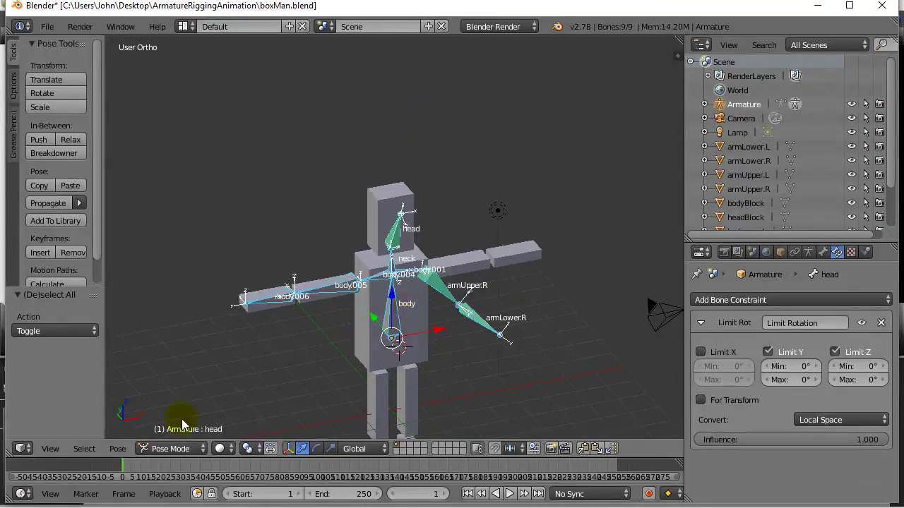
pyautogui.click(117, 448)
pyautogui.moveTo(187, 379)
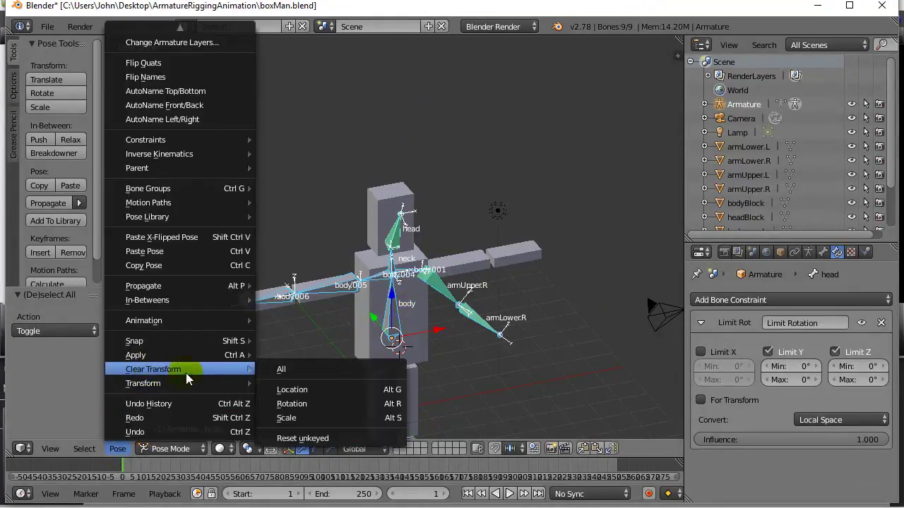
pyautogui.click(277, 369)
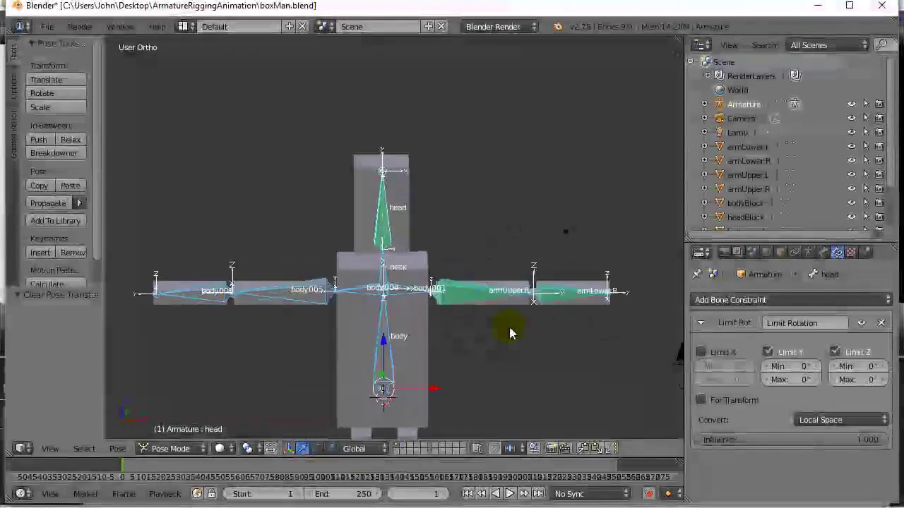
pyautogui.scroll(3, 515, 329)
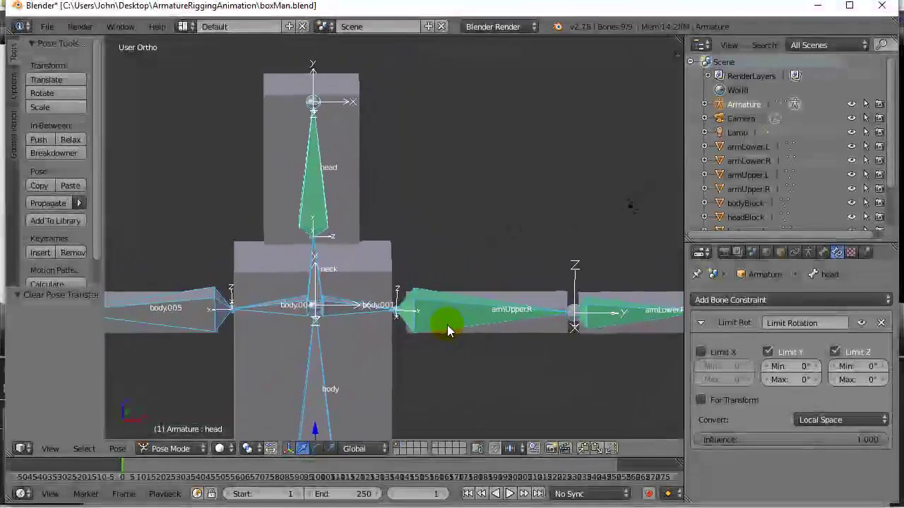
pyautogui.moveTo(448, 330); pyautogui.dragTo(418, 358, button='middle')
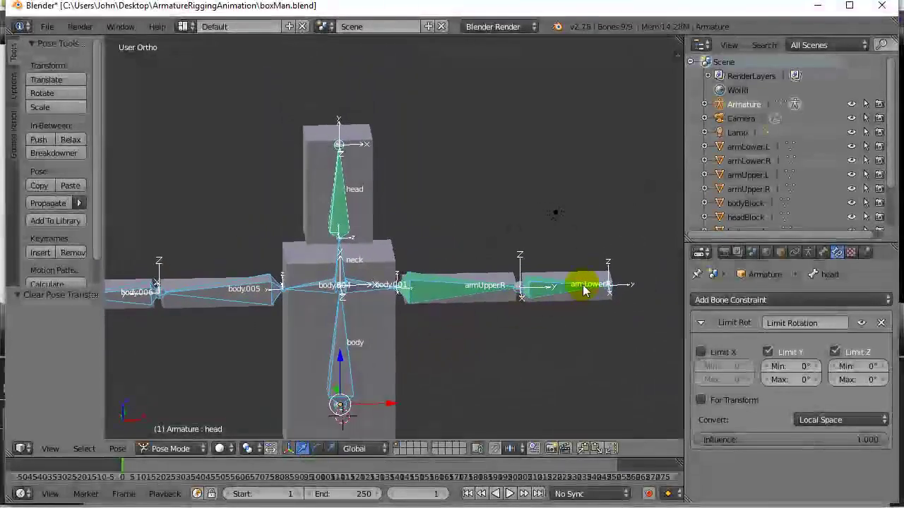